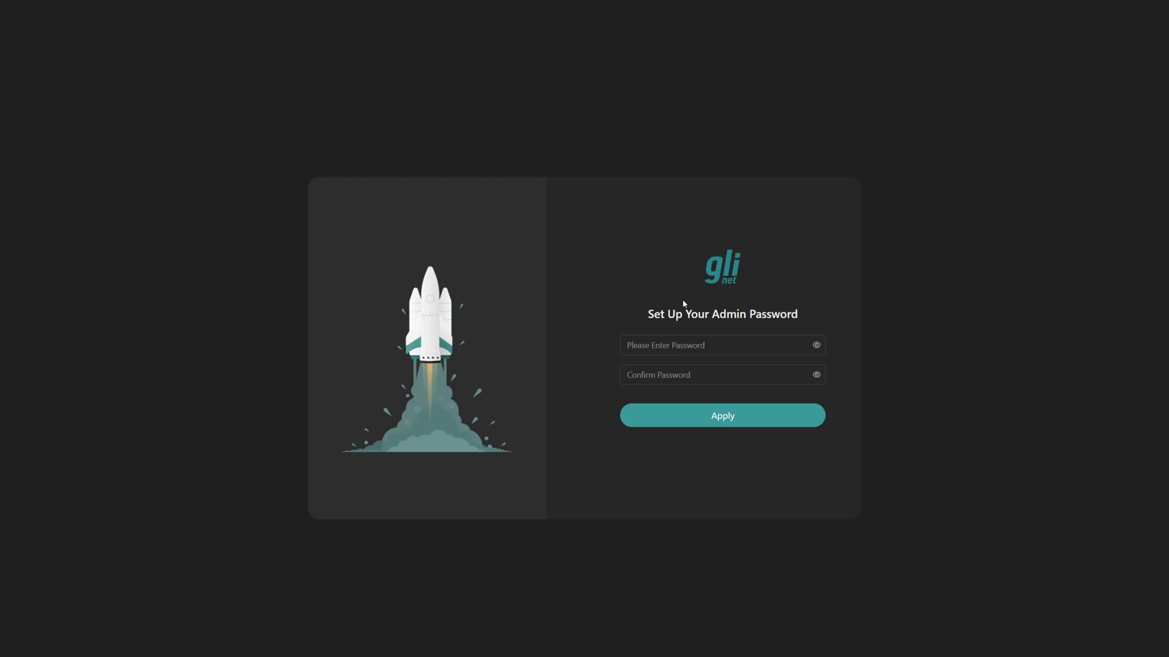
# Enter and confirm a new admin password, then log in to the console, which shows no HDMI signal.
pyautogui.click(759, 341)
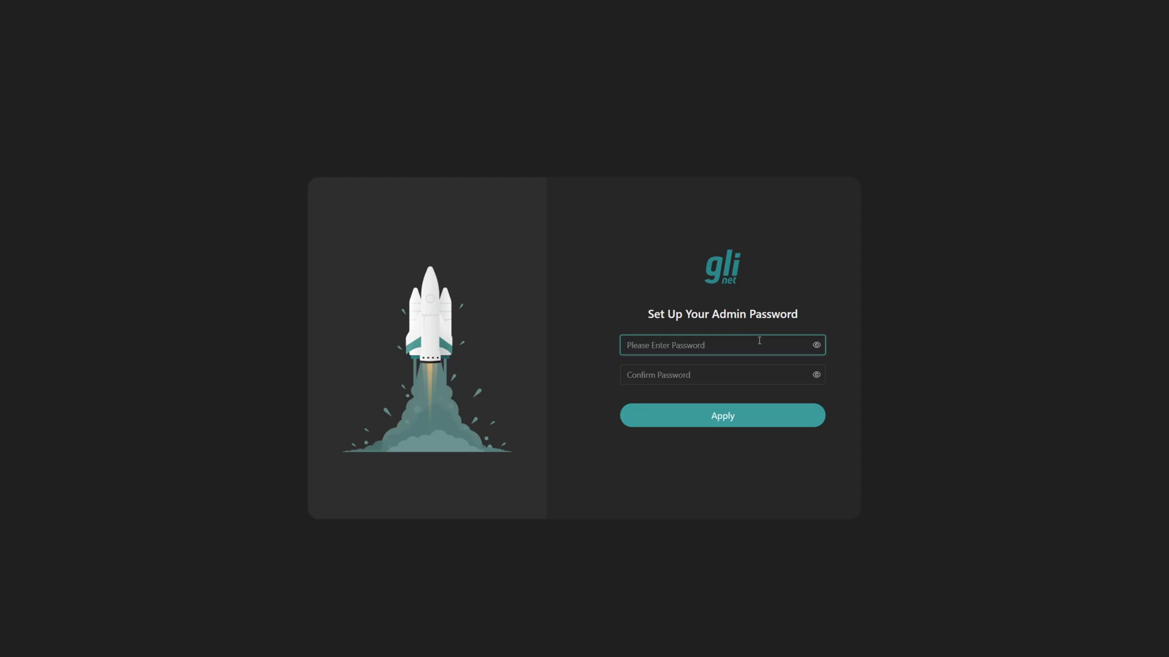
pyautogui.hotkey('ctrl', 'v')
pyautogui.press('Tab')
pyautogui.write('abc')
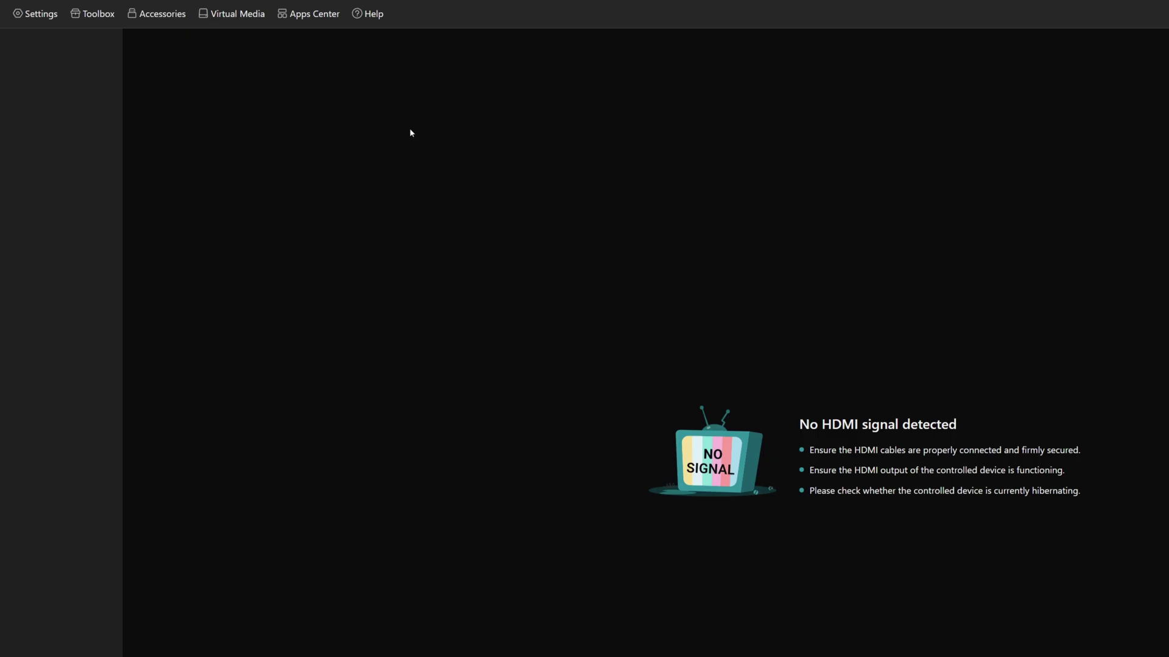
# In Accessories, set the Fingerbot to 0.5s press time with Lightly Press strength.
pyautogui.click(163, 19)
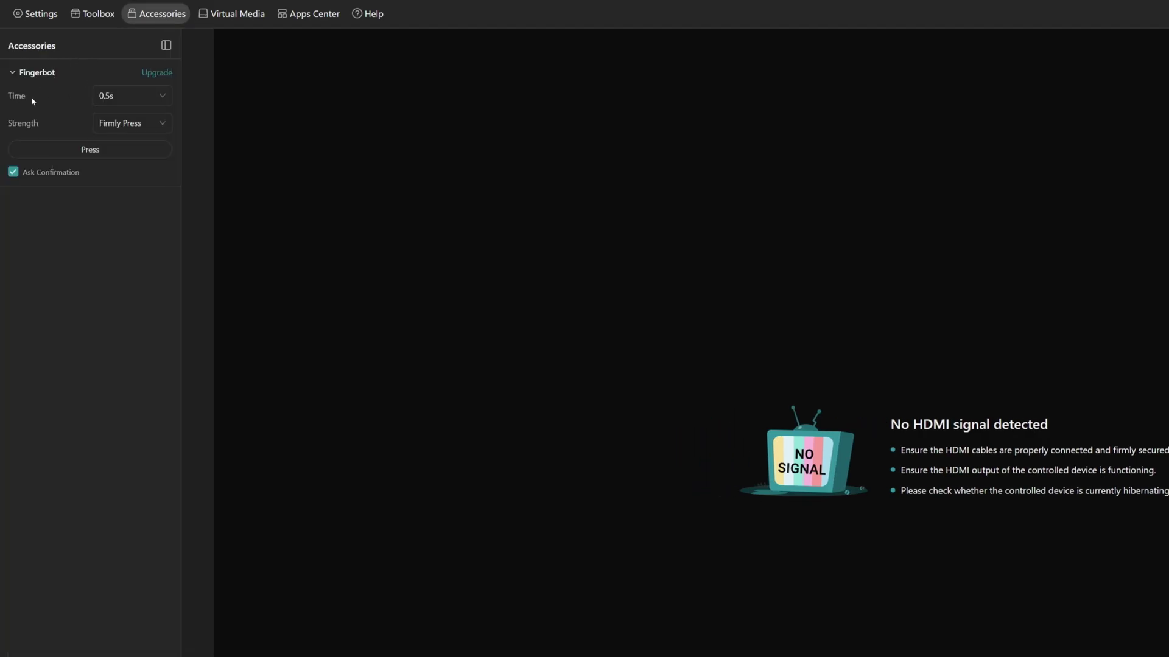
pyautogui.click(163, 98)
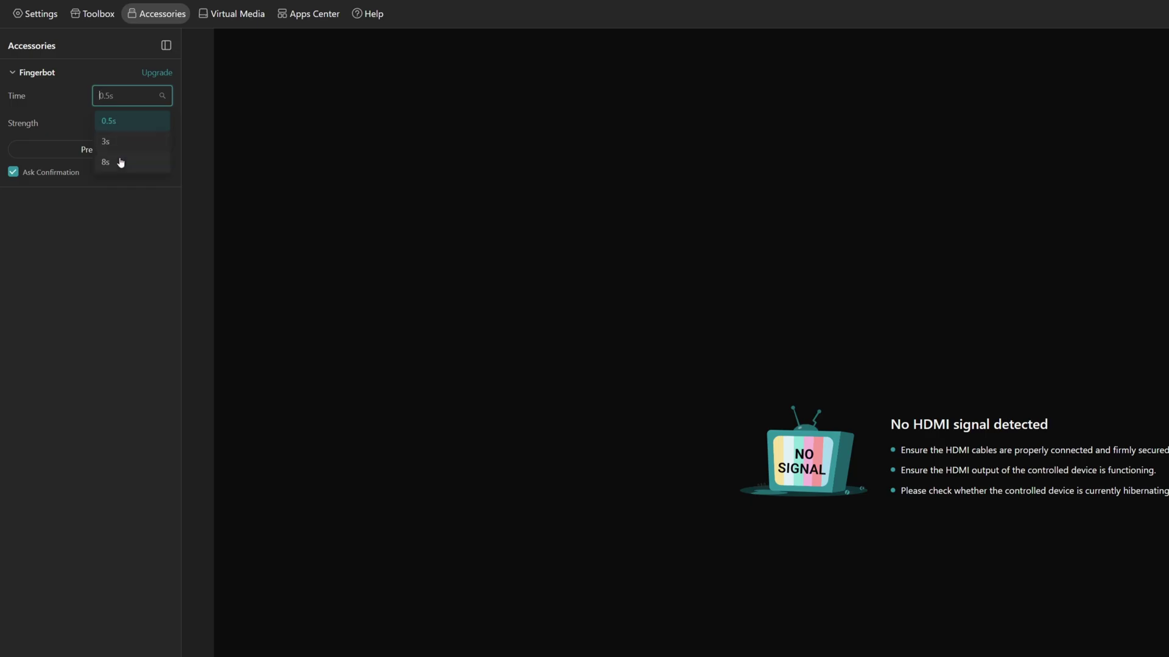
pyautogui.click(130, 95)
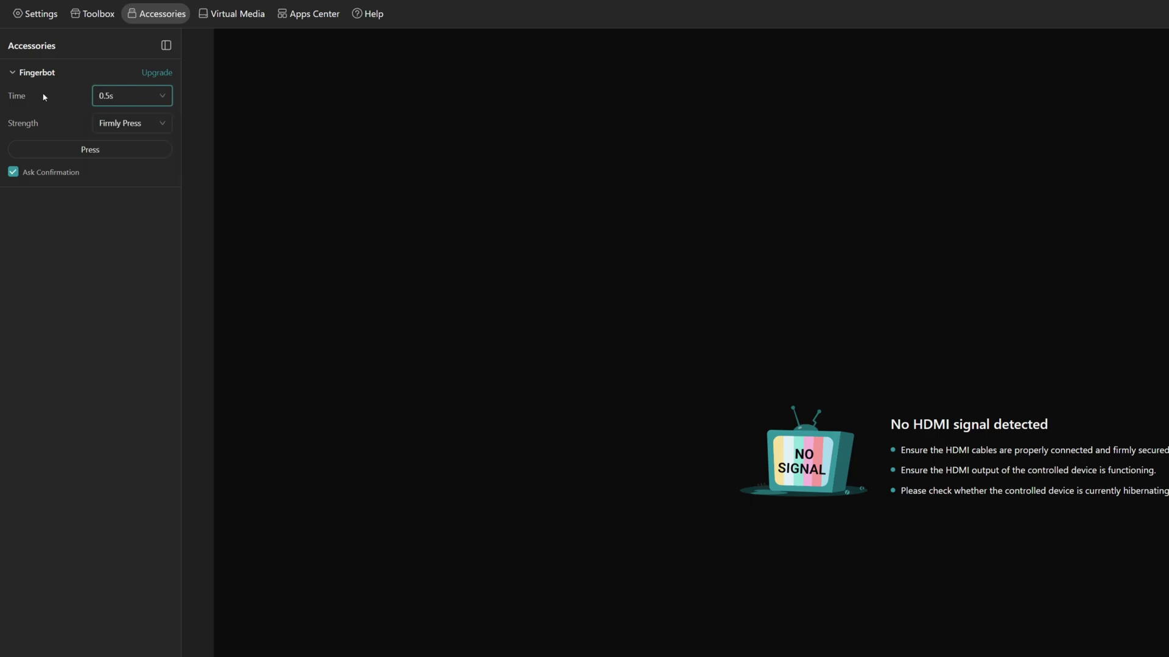
pyautogui.click(159, 125)
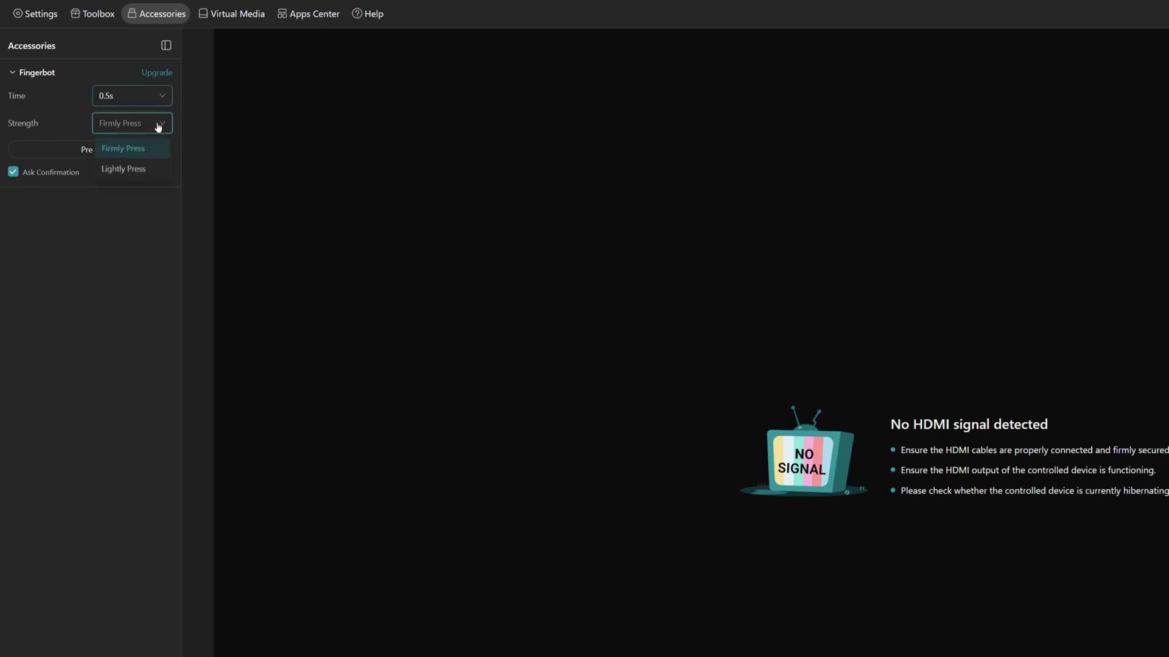
pyautogui.click(142, 169)
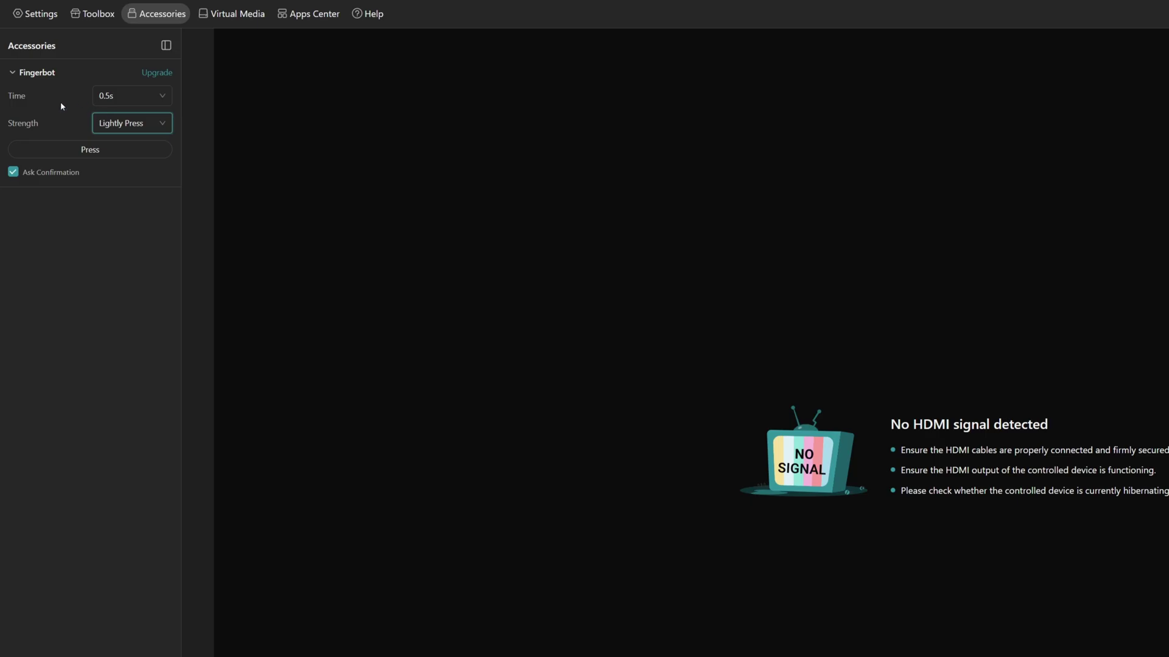
# Trigger and confirm the Fingerbot press so the remote PC boots to its Windows lock screen.
pyautogui.click(92, 153)
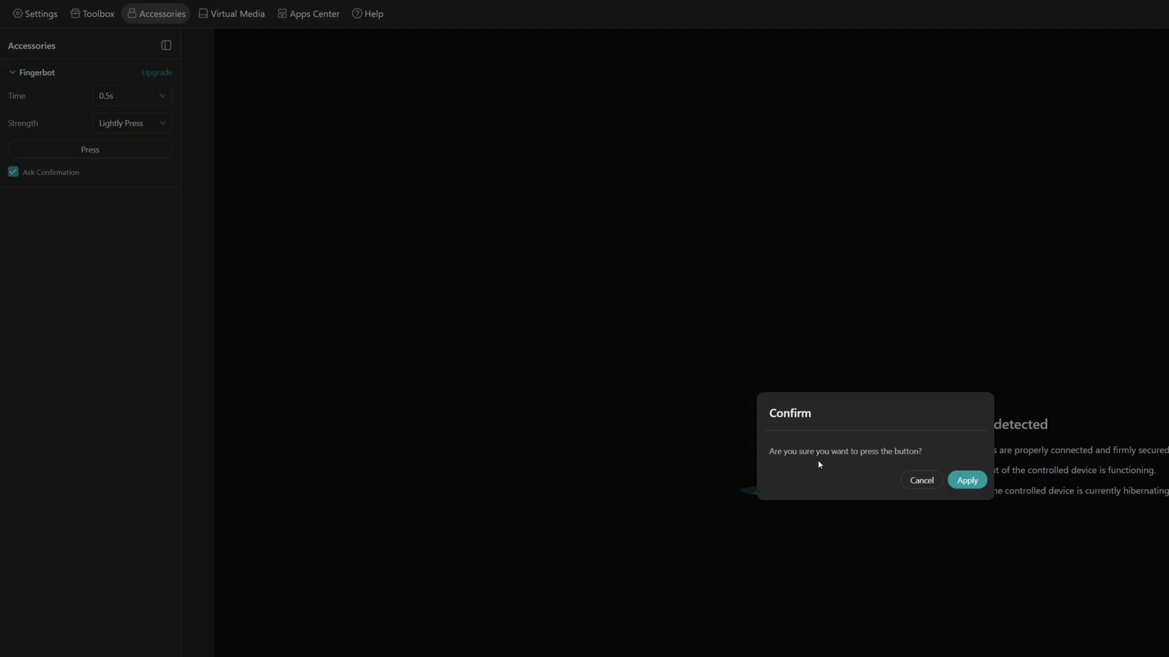
pyautogui.click(971, 483)
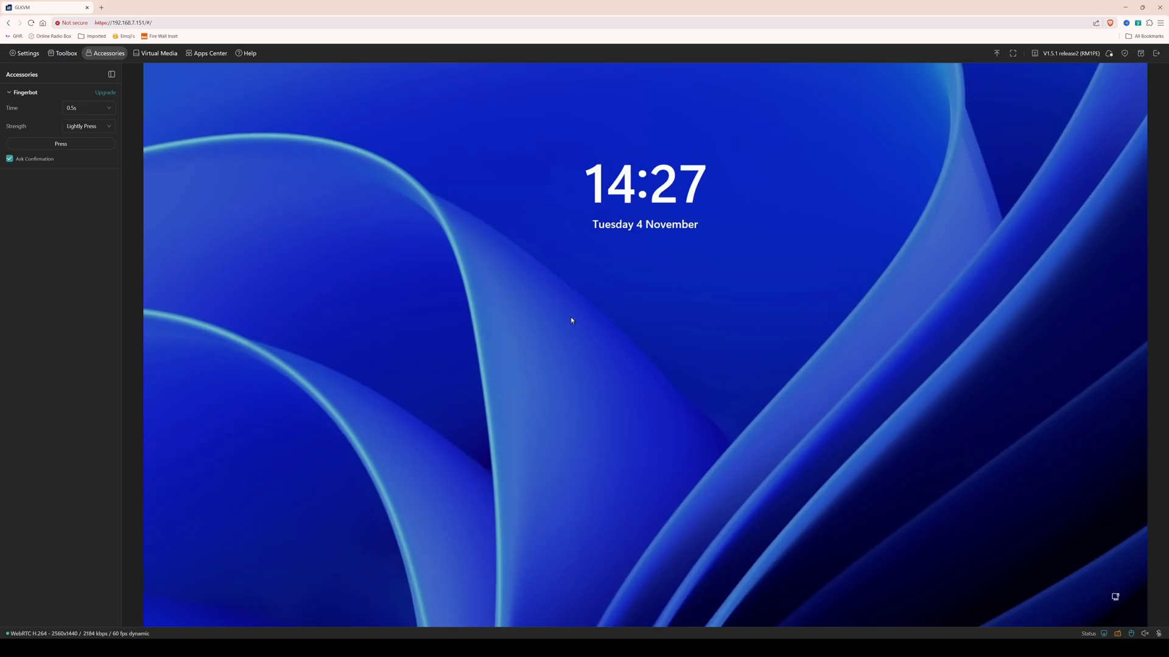
# Dismiss the remote lock screen and sign in to Windows with the account password.
pyautogui.click(607, 316)
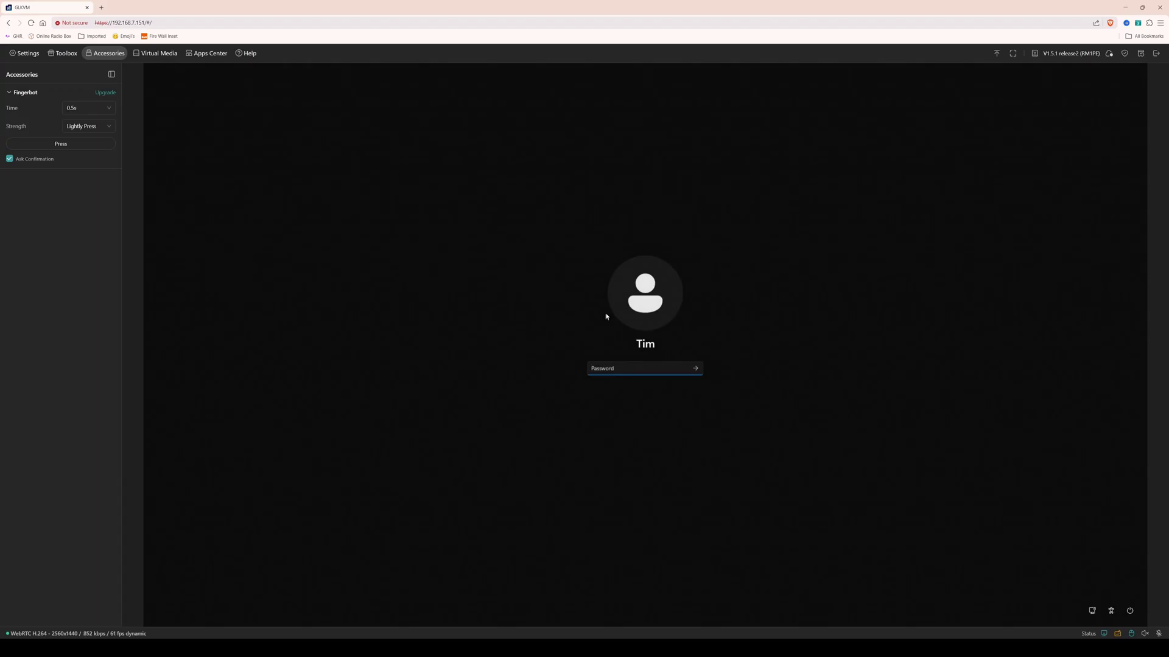
pyautogui.write('•••••••')
pyautogui.press('Return')
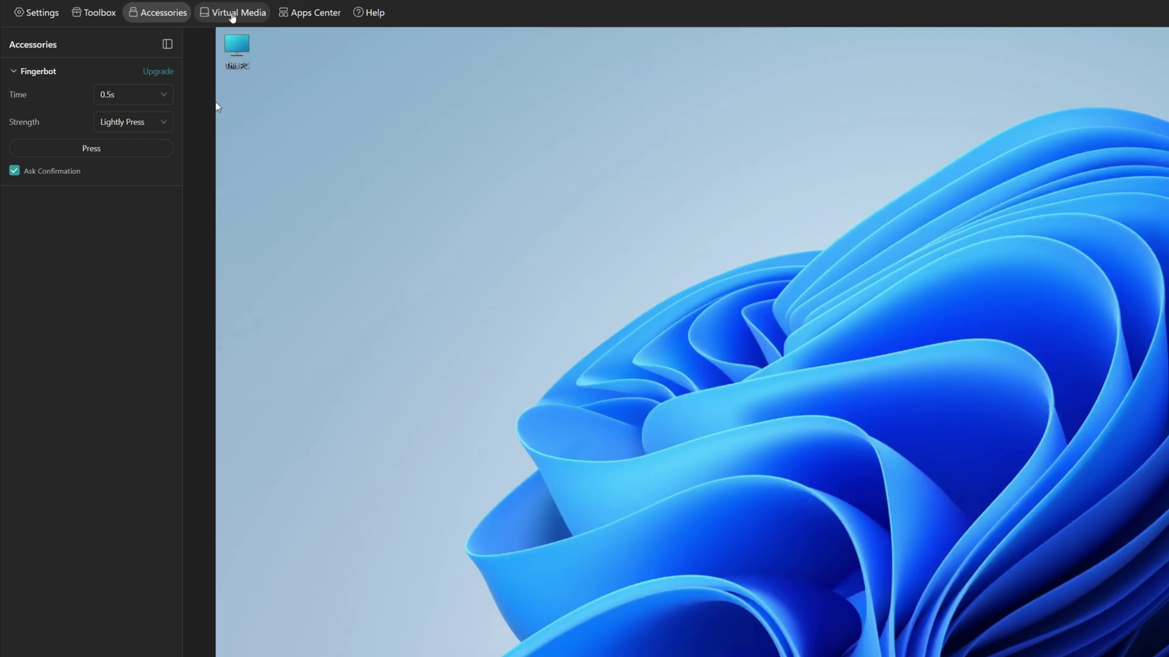
# Review Virtual Media storage and the Apps Center's Tailscale app, then reopen the Accessories panel.
pyautogui.click(233, 15)
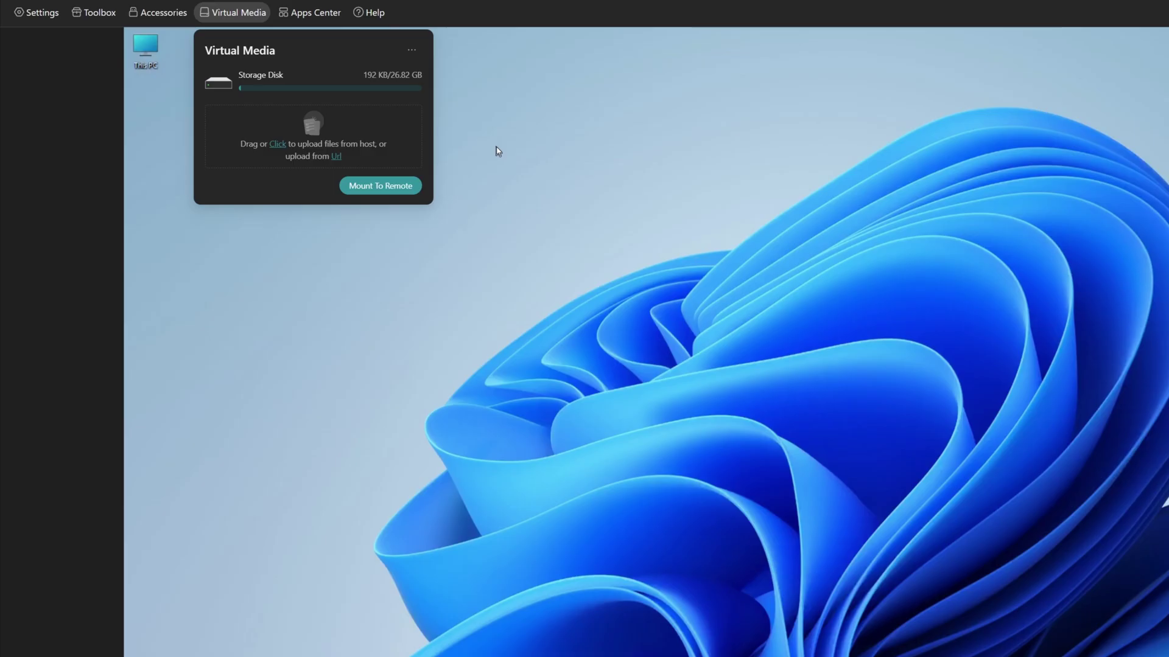
pyautogui.moveTo(380, 190)
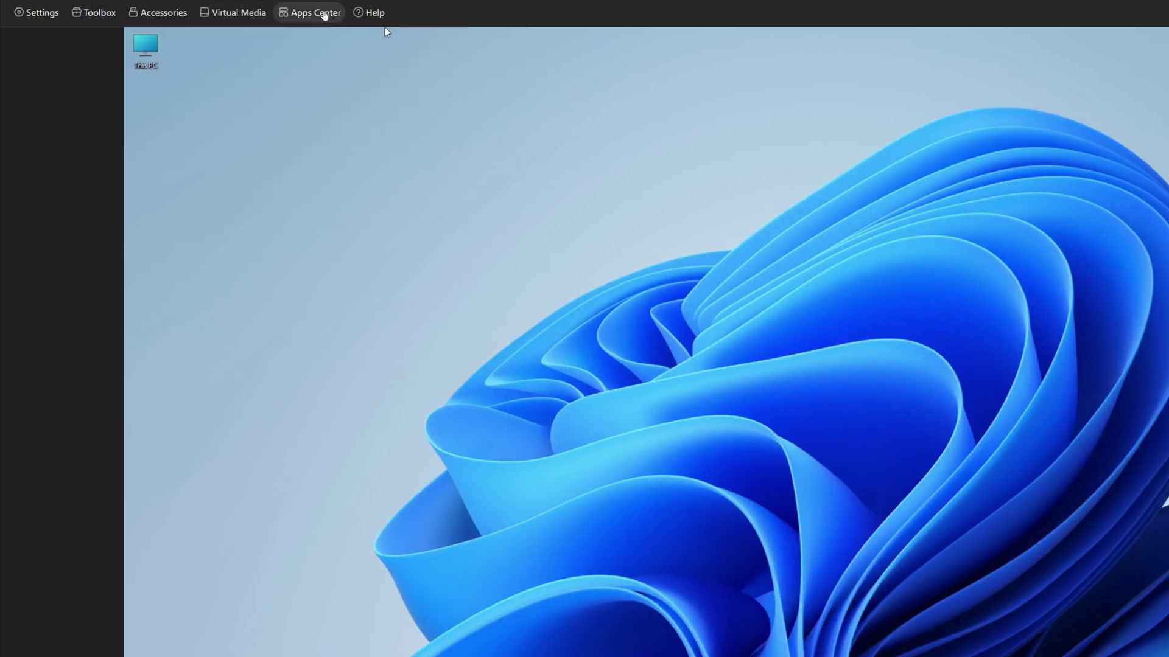
pyautogui.moveTo(325, 14)
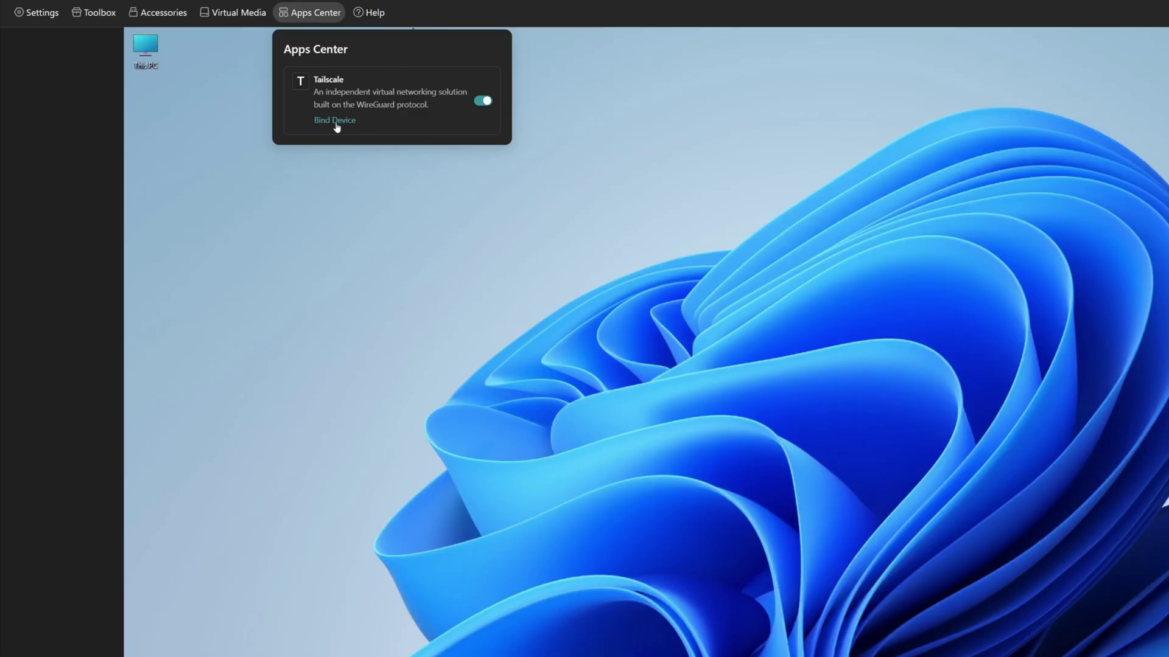
pyautogui.click(148, 14)
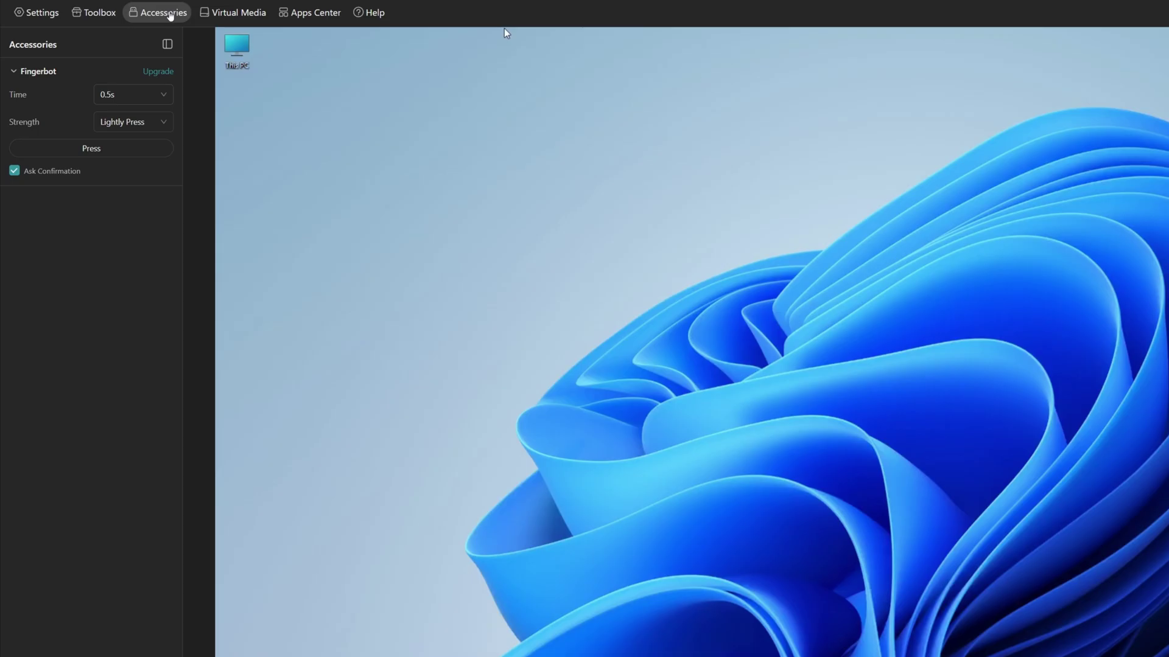
# From the Toolbox, paste 'asdfasdf' to the remote PC and send the Alt-L + Shift-L shortcut.
pyautogui.click(170, 16)
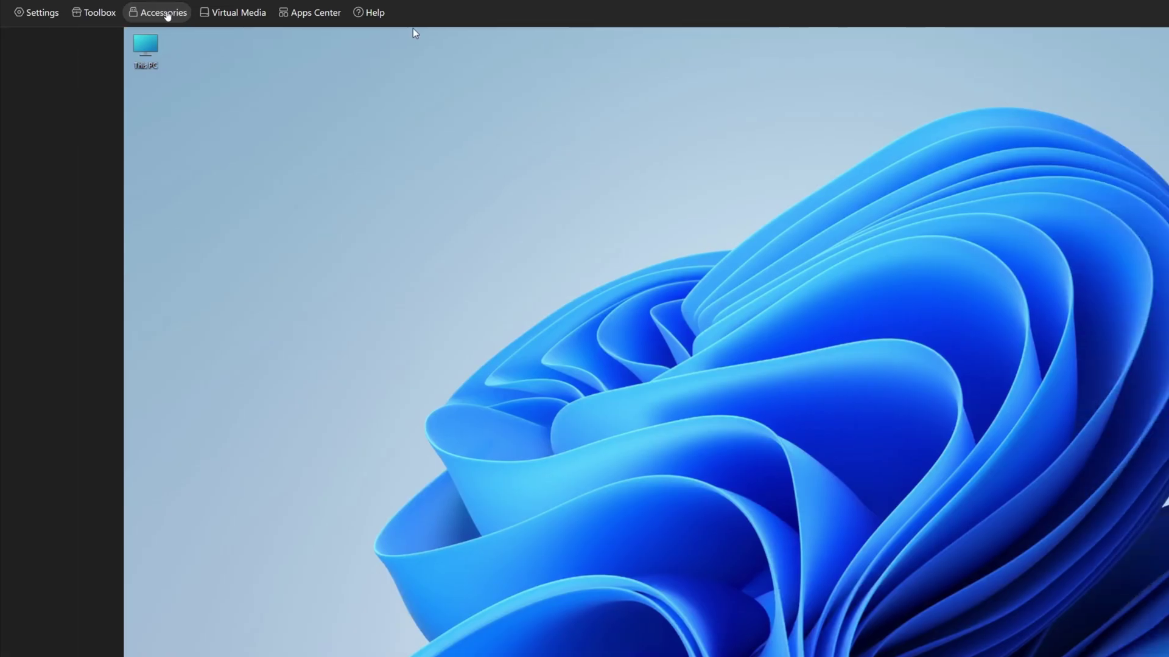
pyautogui.click(95, 16)
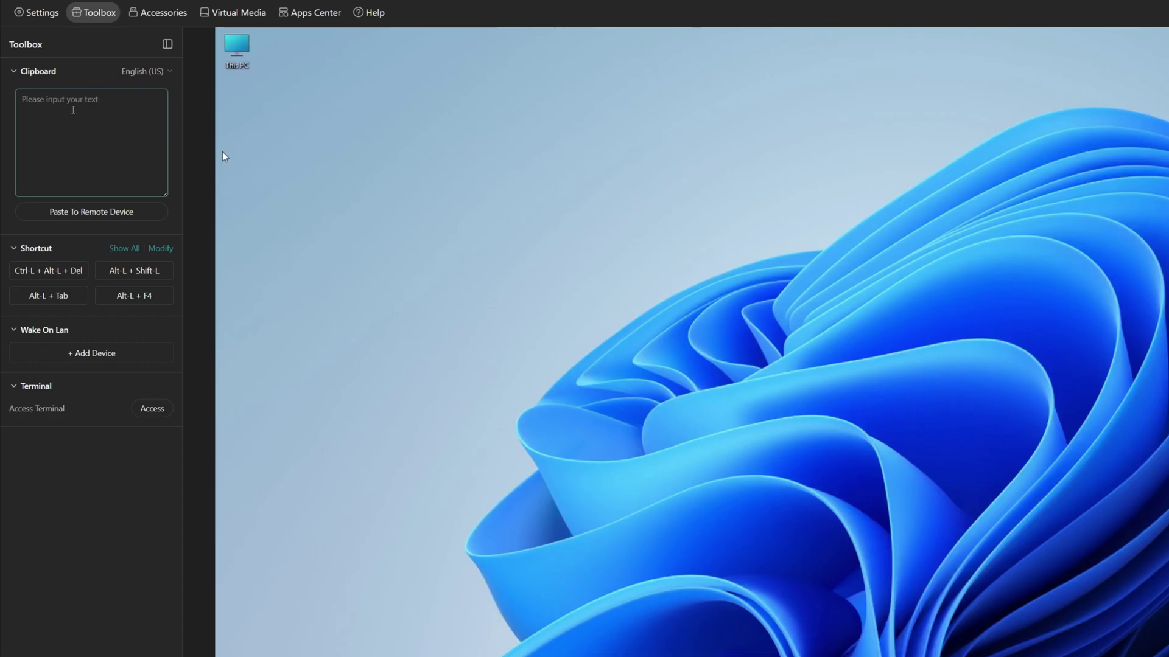
pyautogui.click(75, 109)
pyautogui.write('asdfasdf')
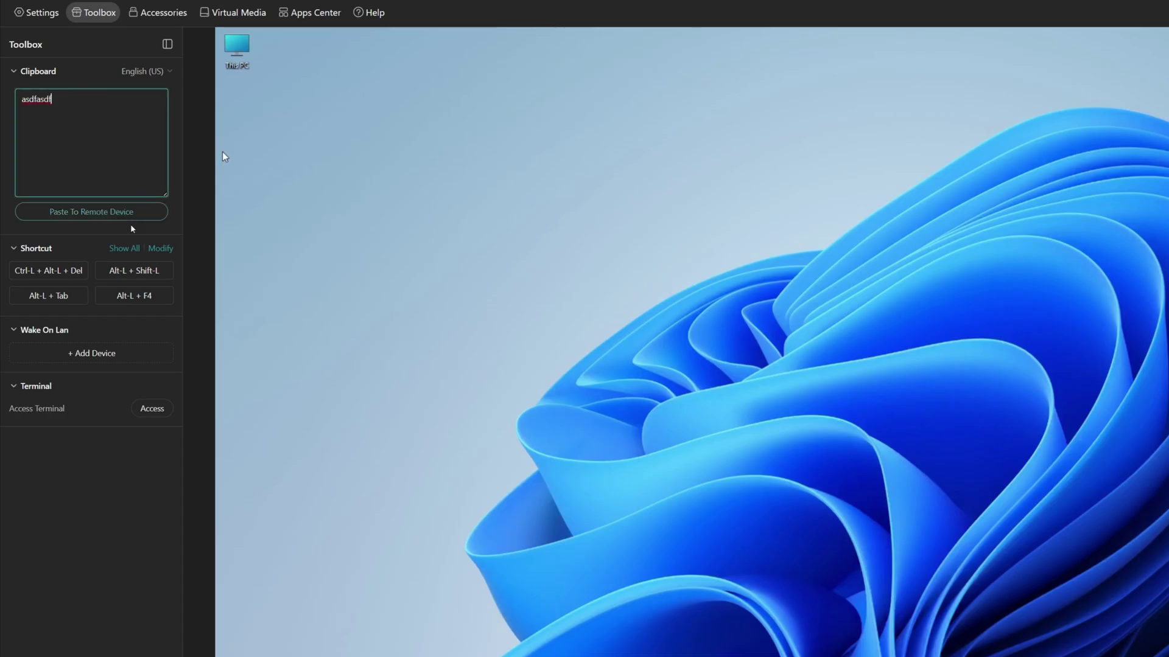
pyautogui.click(113, 213)
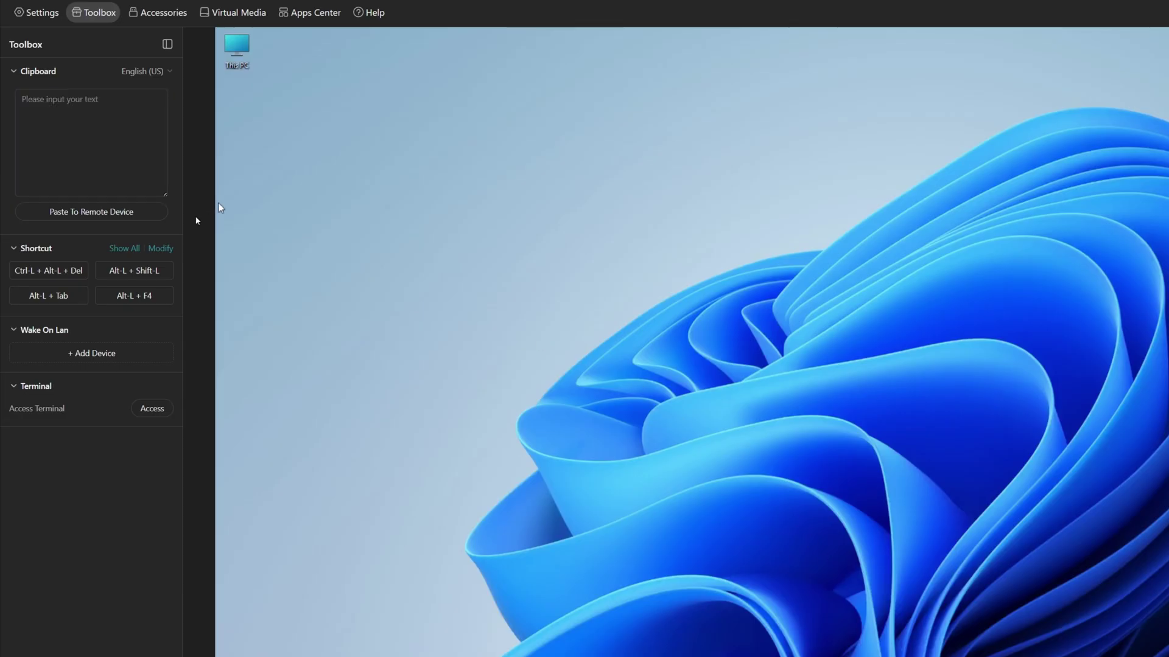
pyautogui.click(170, 269)
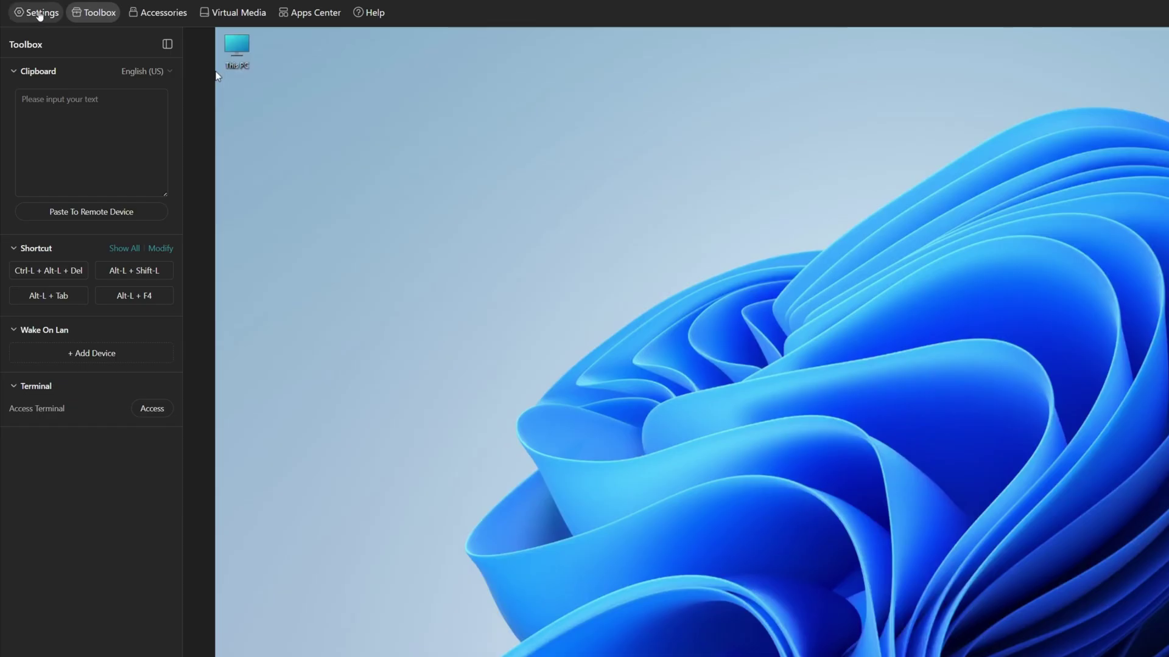
# In Settings, review the Quality and Mode lists, keeping Medium quality and WebRTC H.264 mode.
pyautogui.click(39, 13)
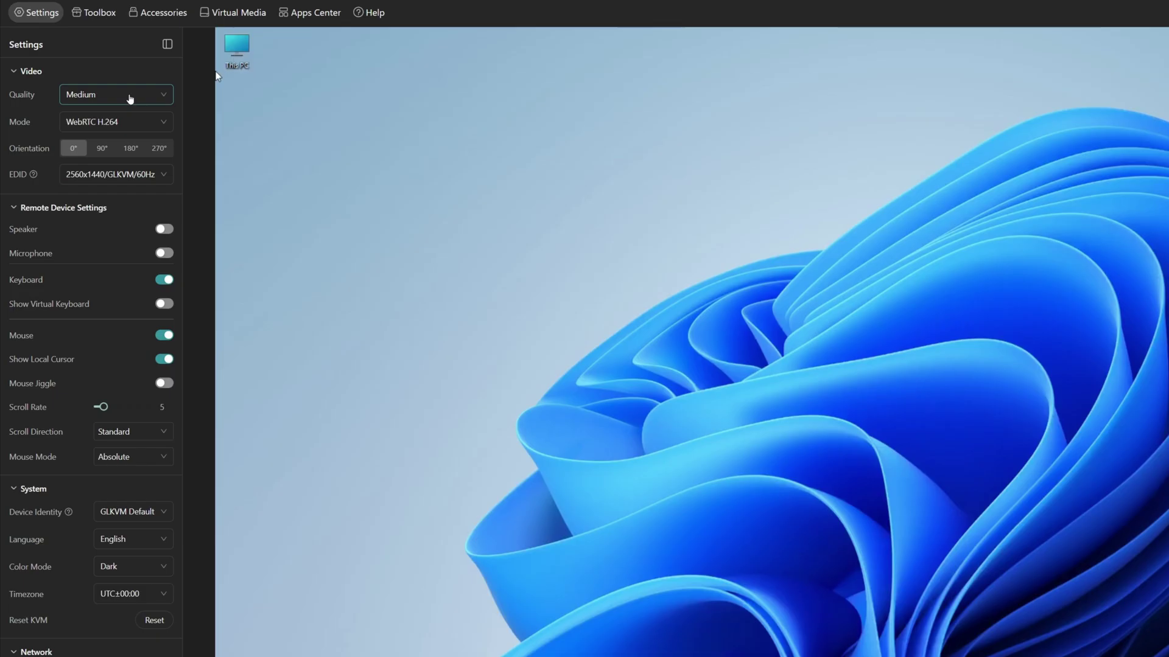
pyautogui.click(130, 98)
pyautogui.click(130, 97)
pyautogui.click(148, 96)
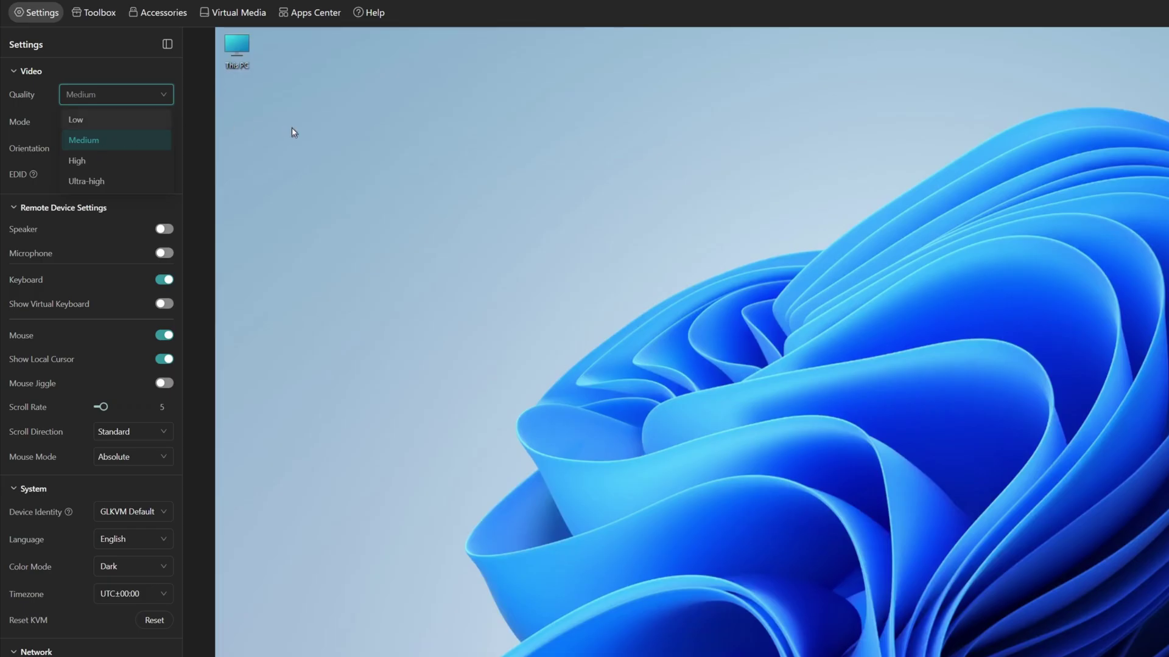
pyautogui.click(235, 137)
pyautogui.click(129, 126)
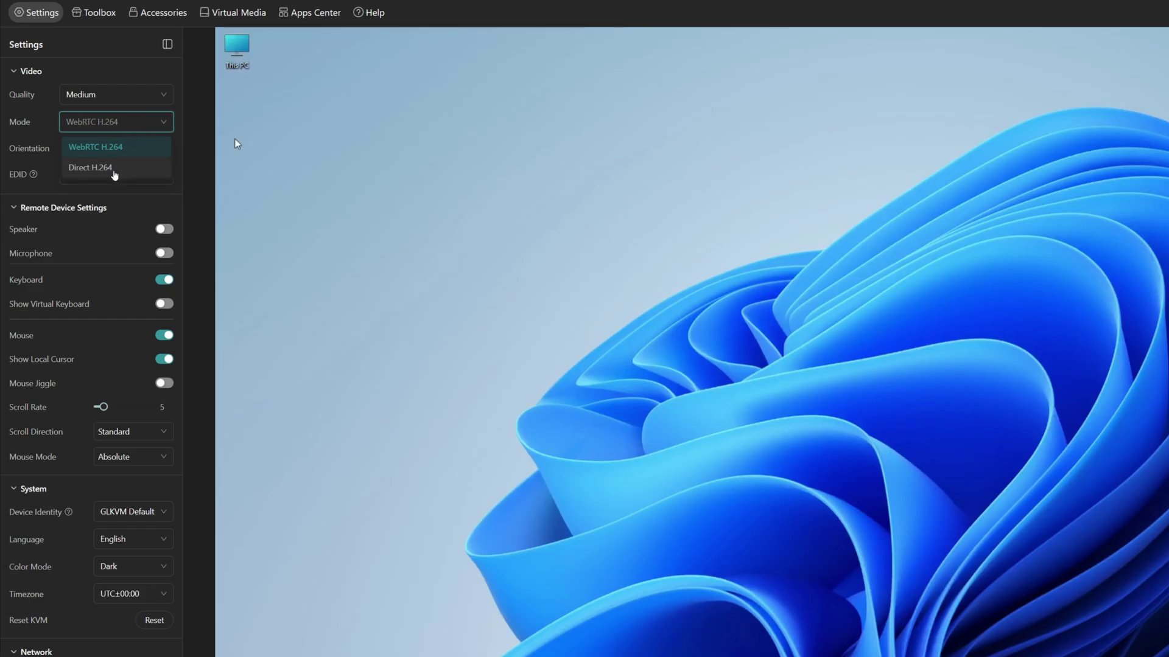
pyautogui.click(114, 172)
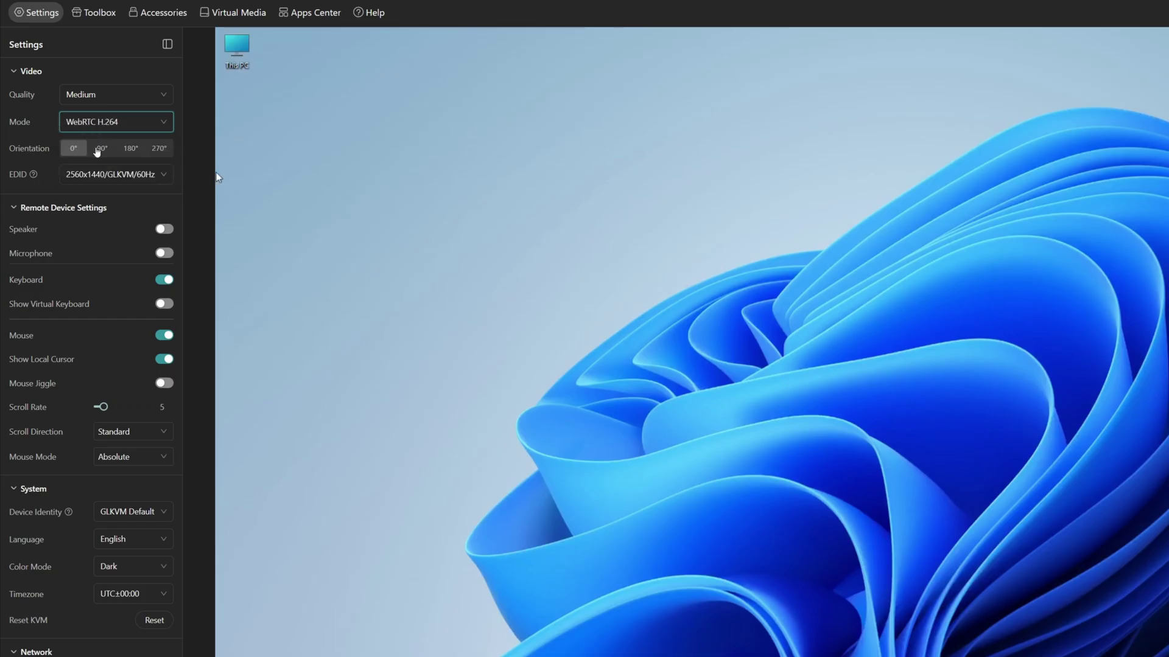
pyautogui.click(102, 149)
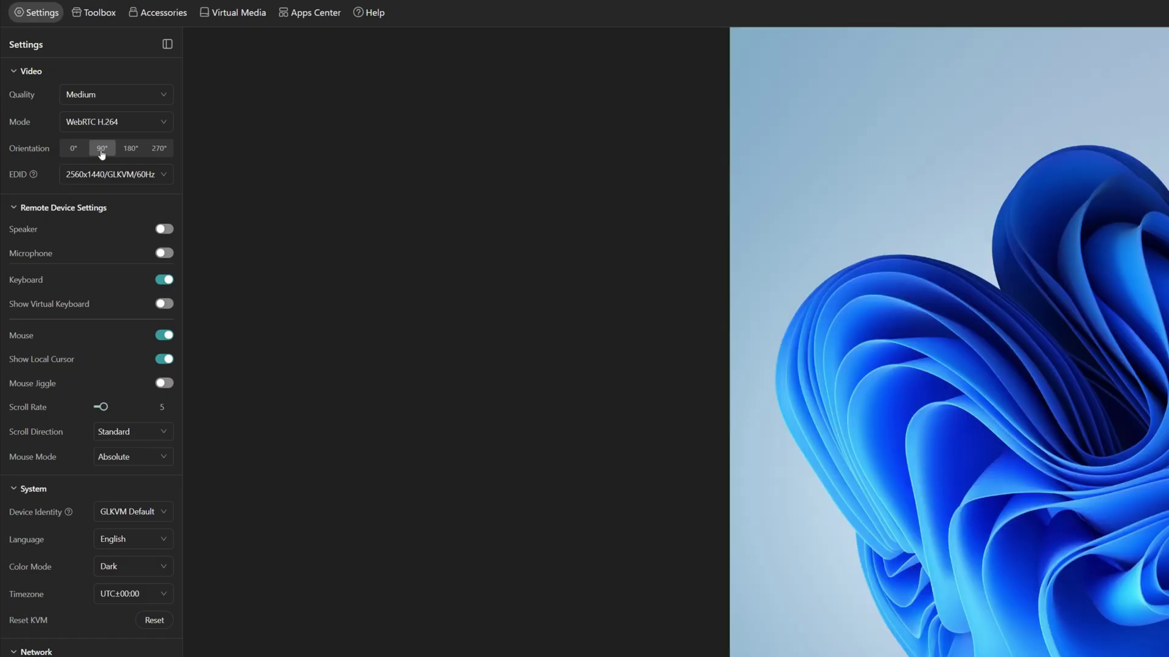
pyautogui.click(131, 152)
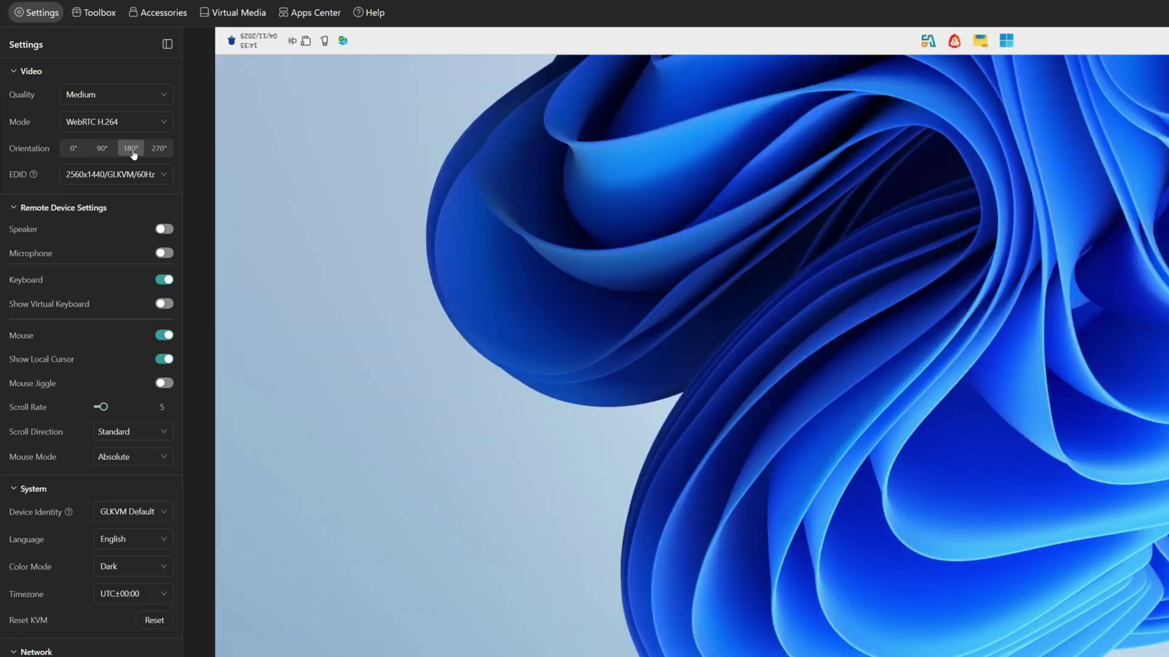
pyautogui.click(73, 148)
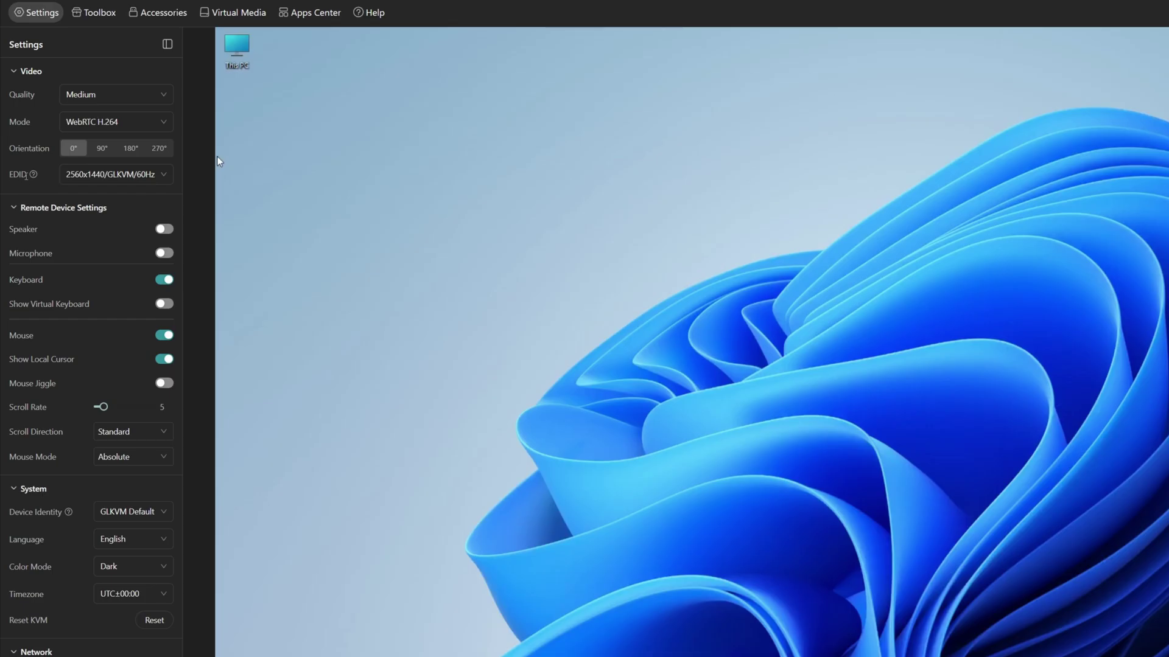
pyautogui.moveTo(35, 174)
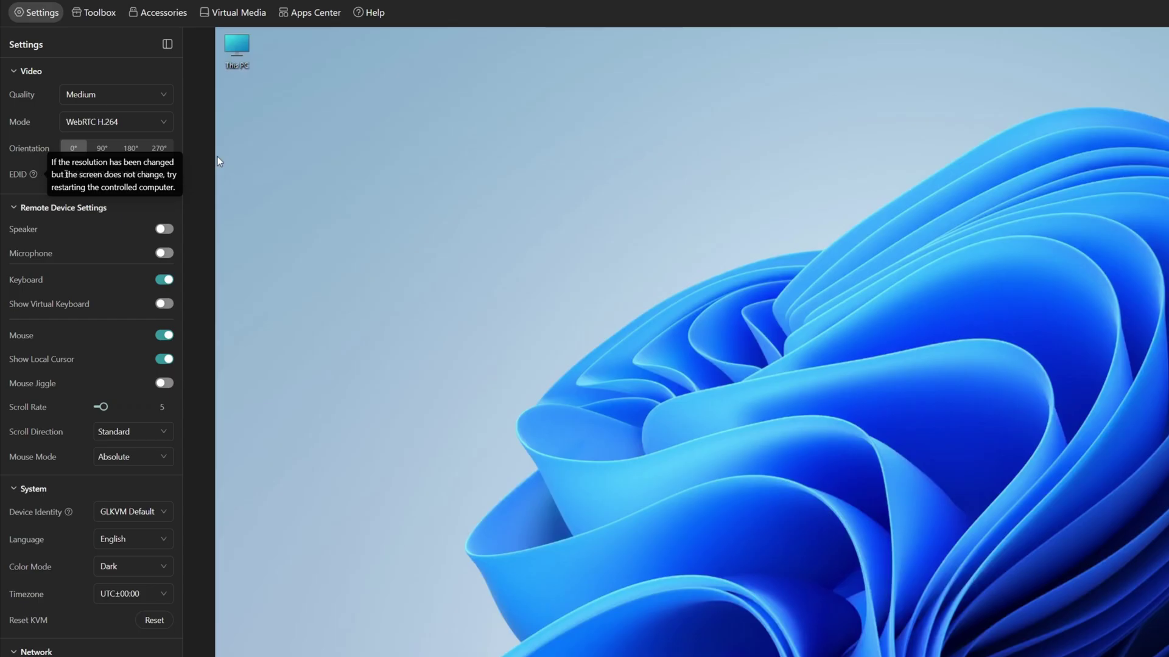
pyautogui.click(164, 175)
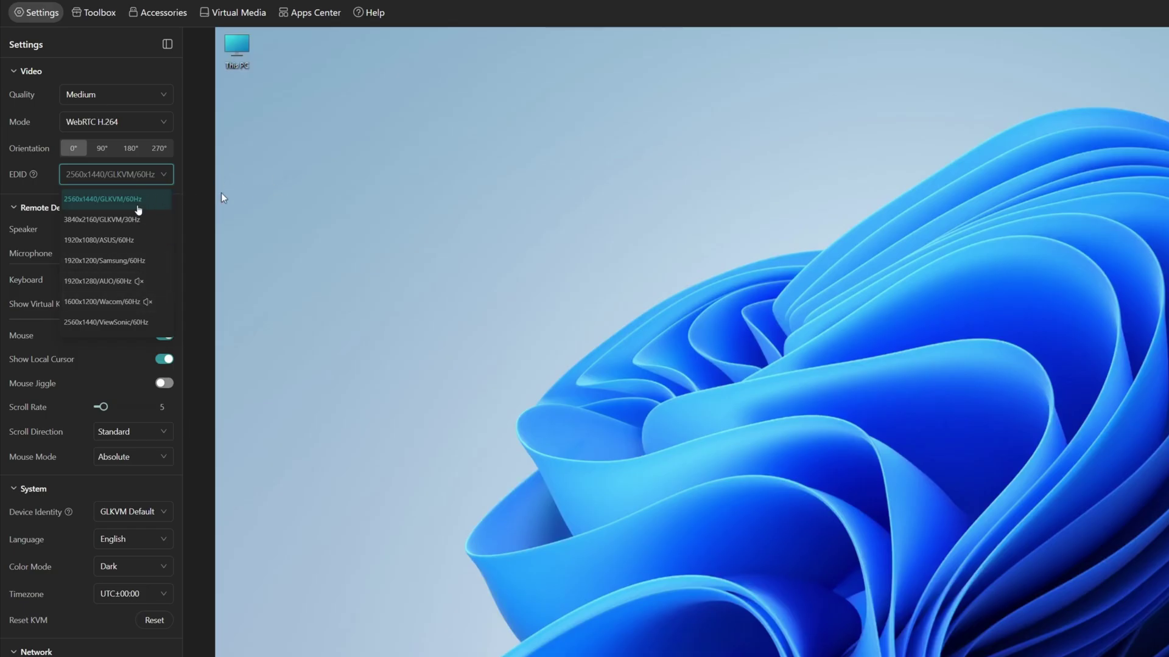
pyautogui.click(44, 213)
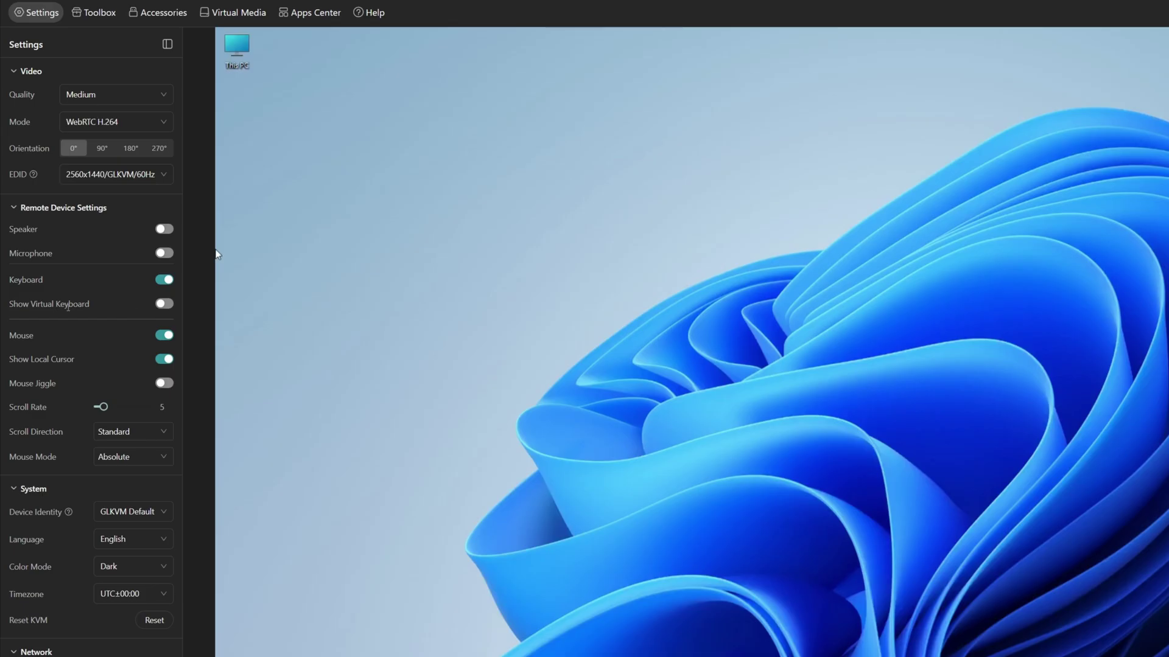
pyautogui.click(164, 304)
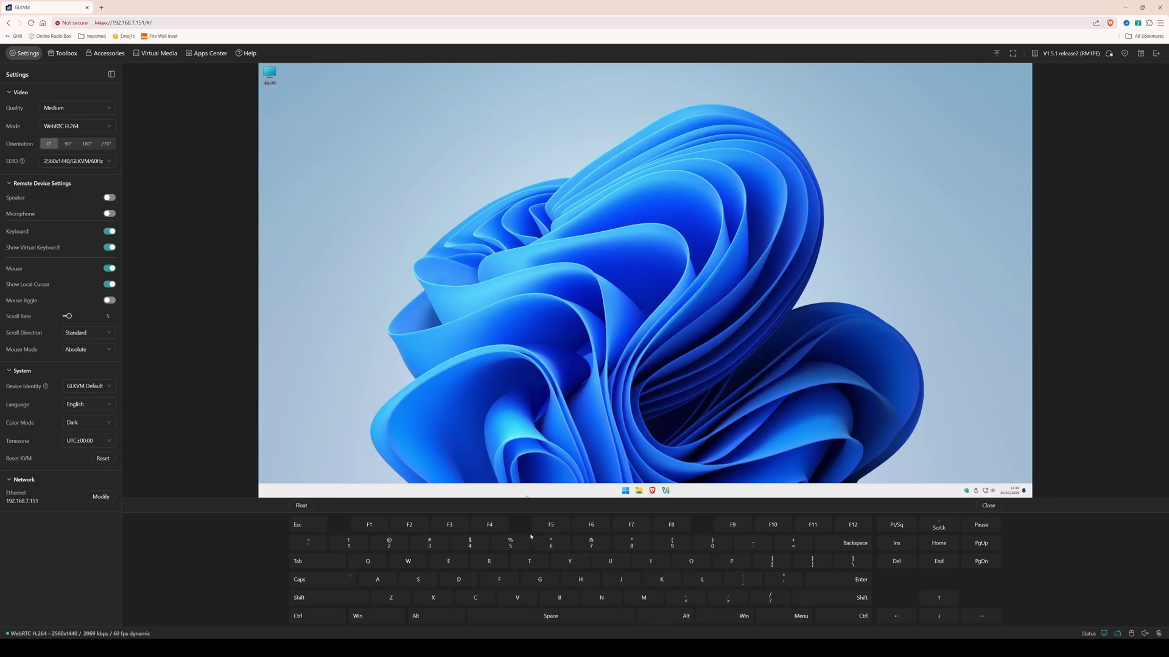
pyautogui.click(110, 247)
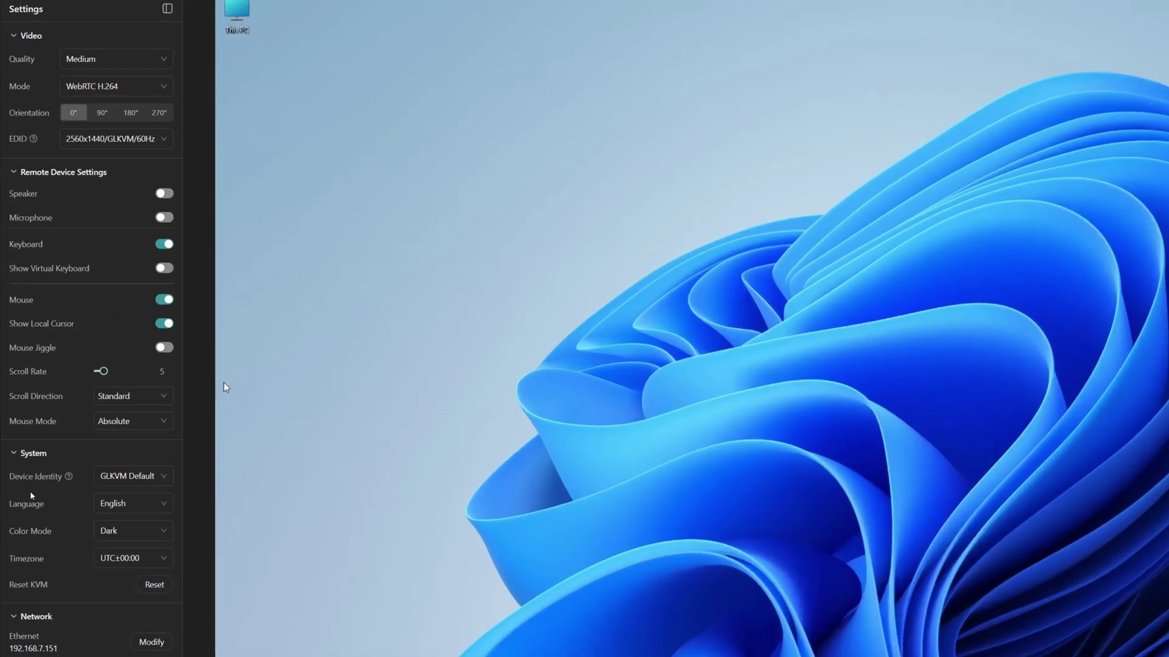
pyautogui.click(159, 479)
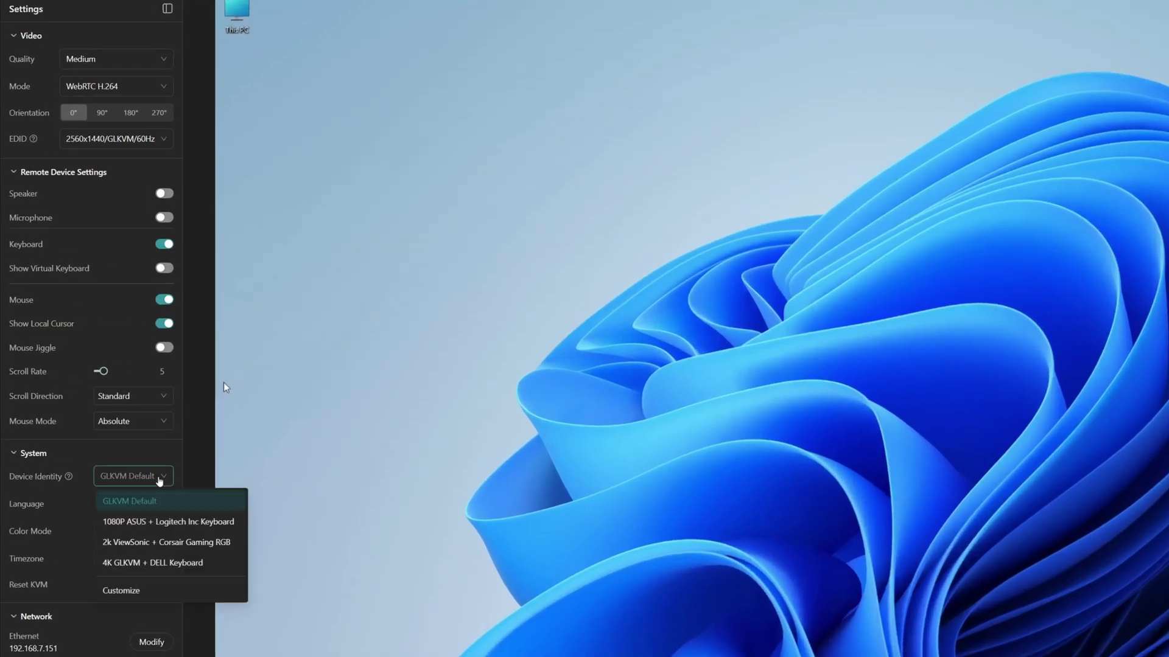
pyautogui.click(160, 479)
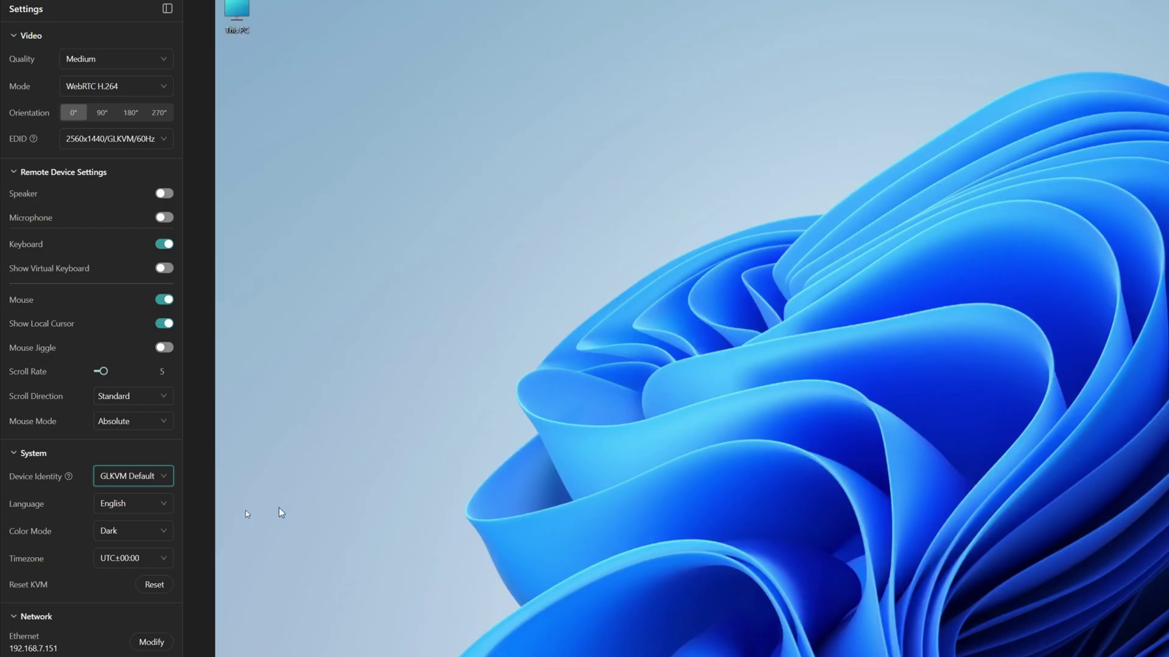
pyautogui.click(139, 535)
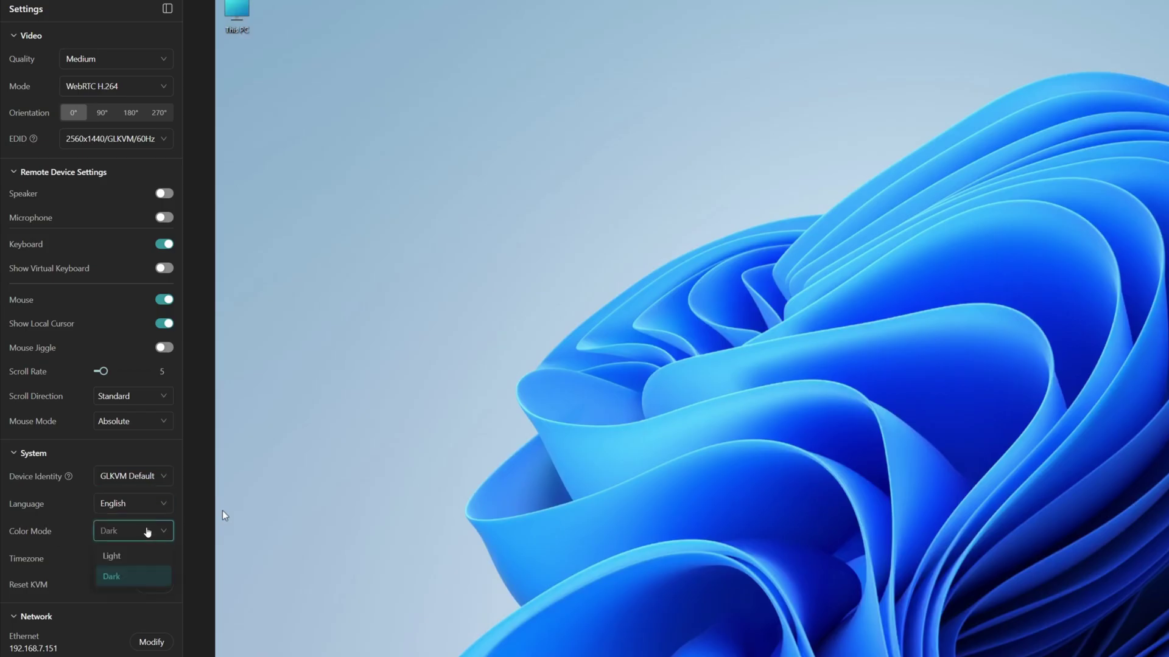
pyautogui.click(126, 559)
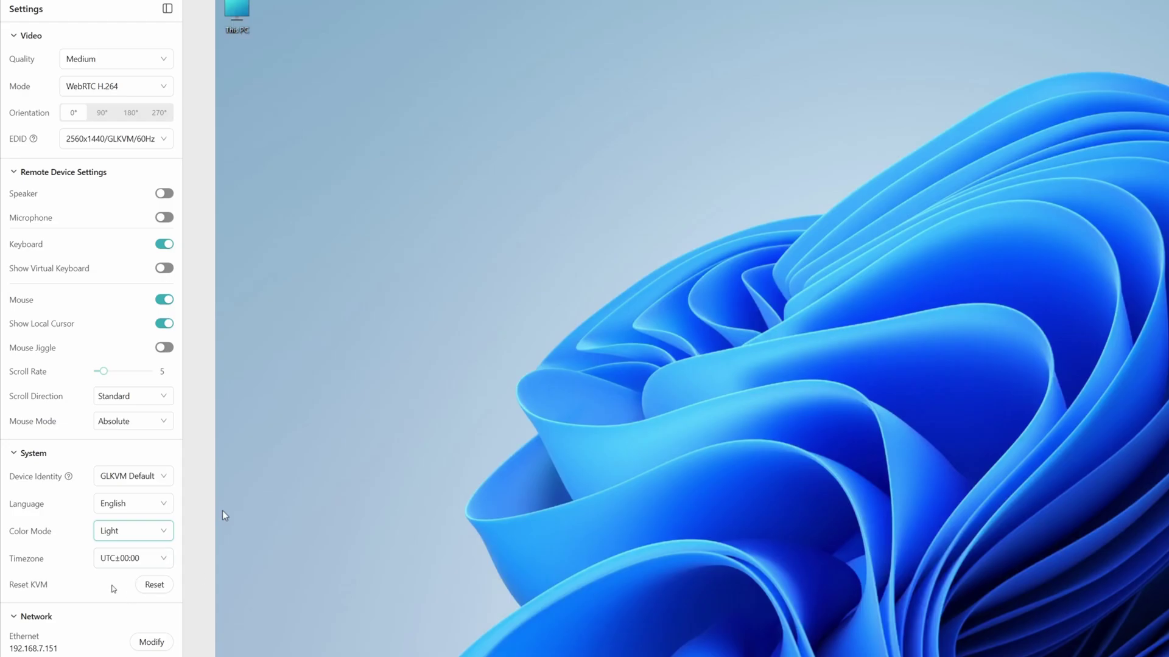
pyautogui.click(118, 536)
pyautogui.click(117, 579)
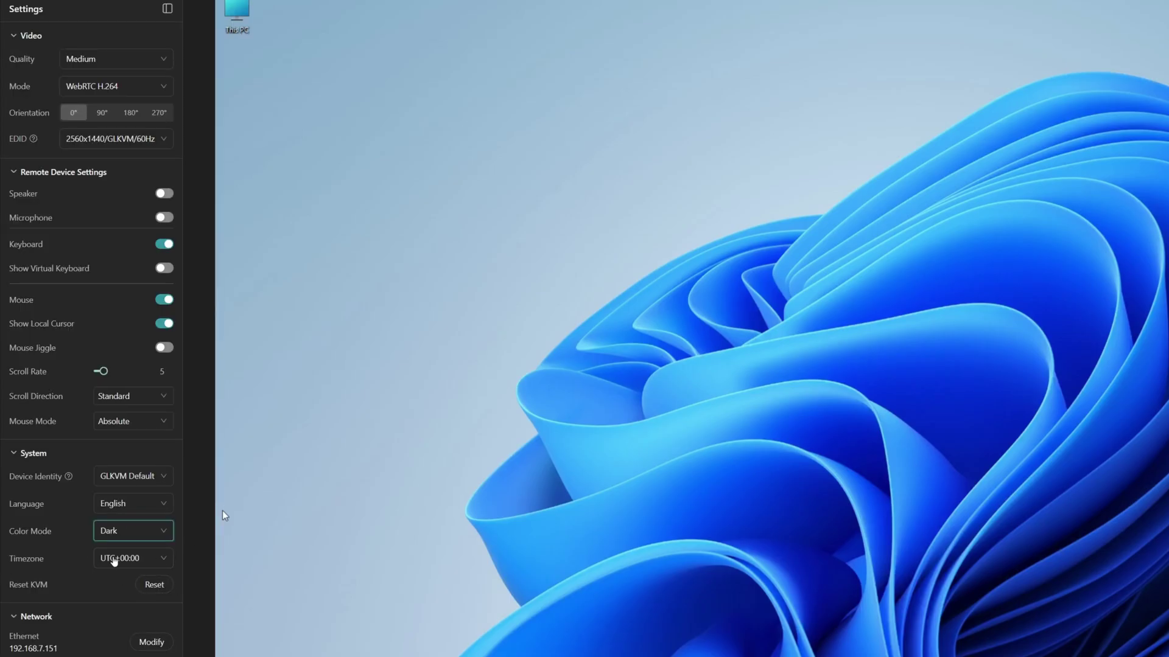
pyautogui.click(161, 562)
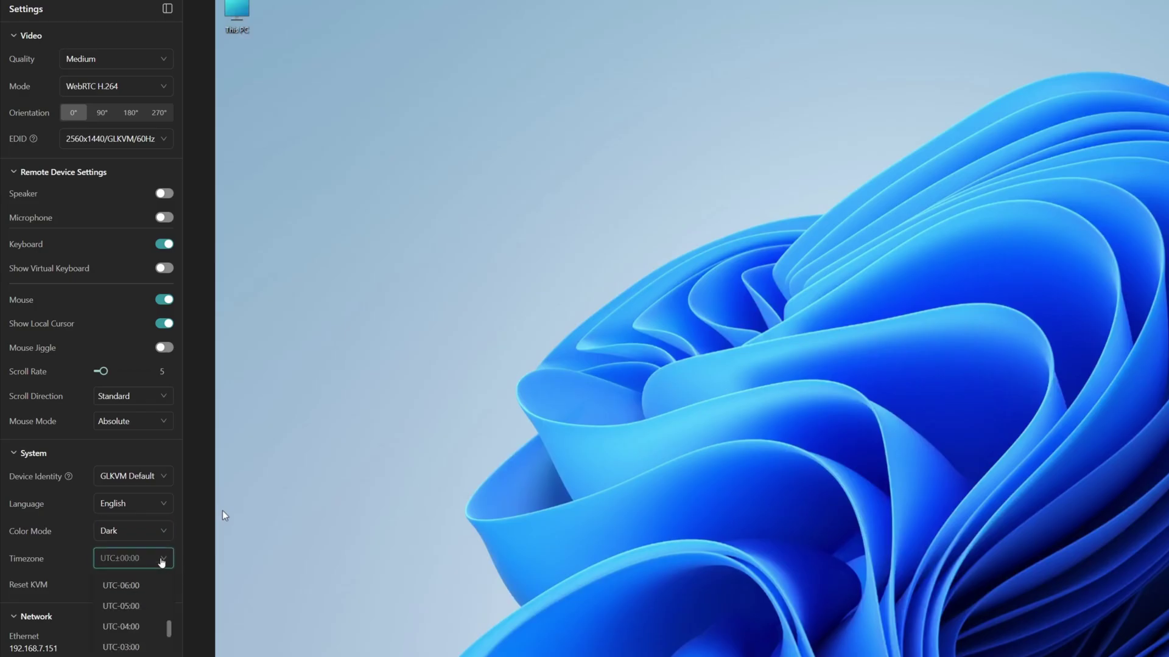
pyautogui.click(162, 562)
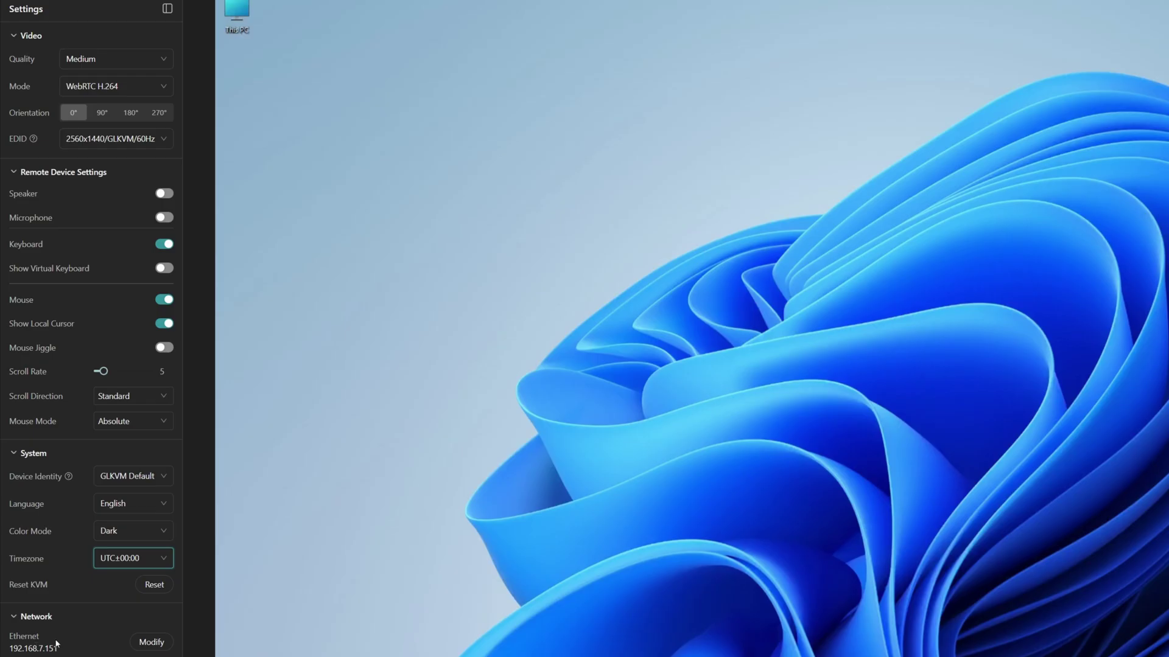
pyautogui.click(150, 642)
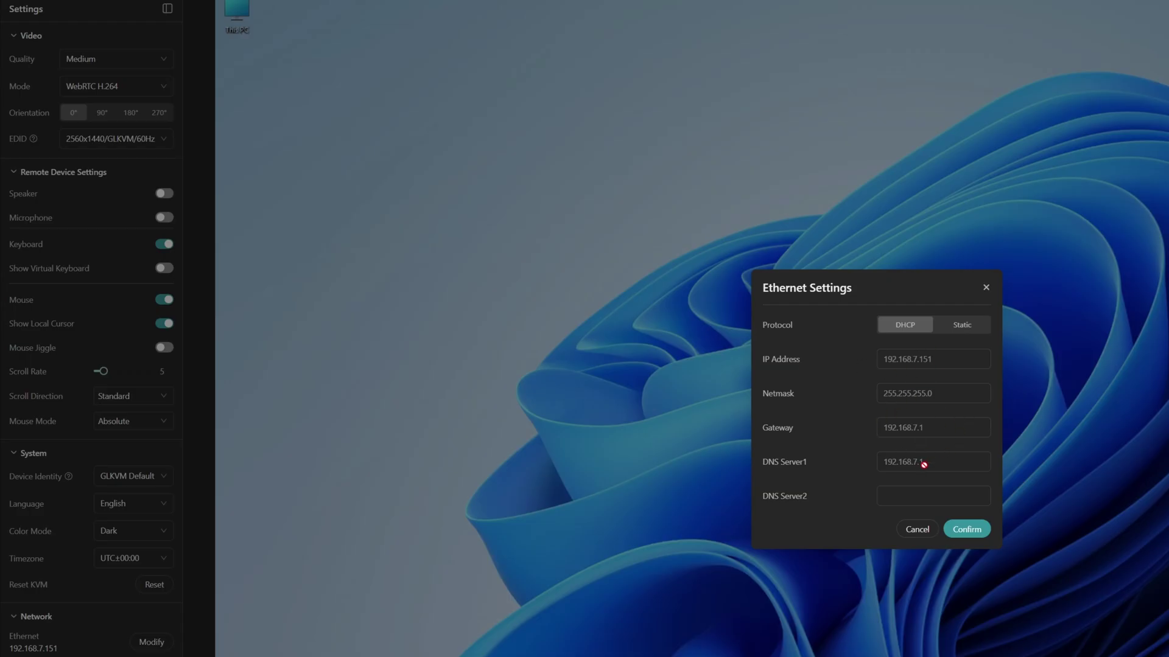
pyautogui.click(967, 529)
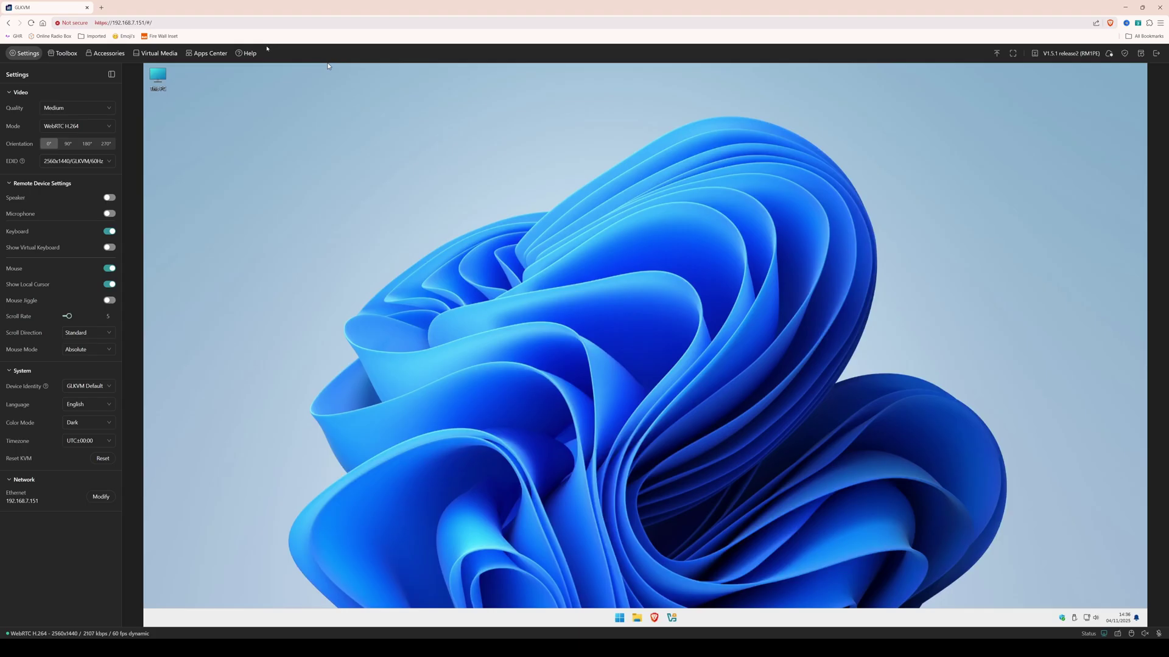
pyautogui.click(249, 53)
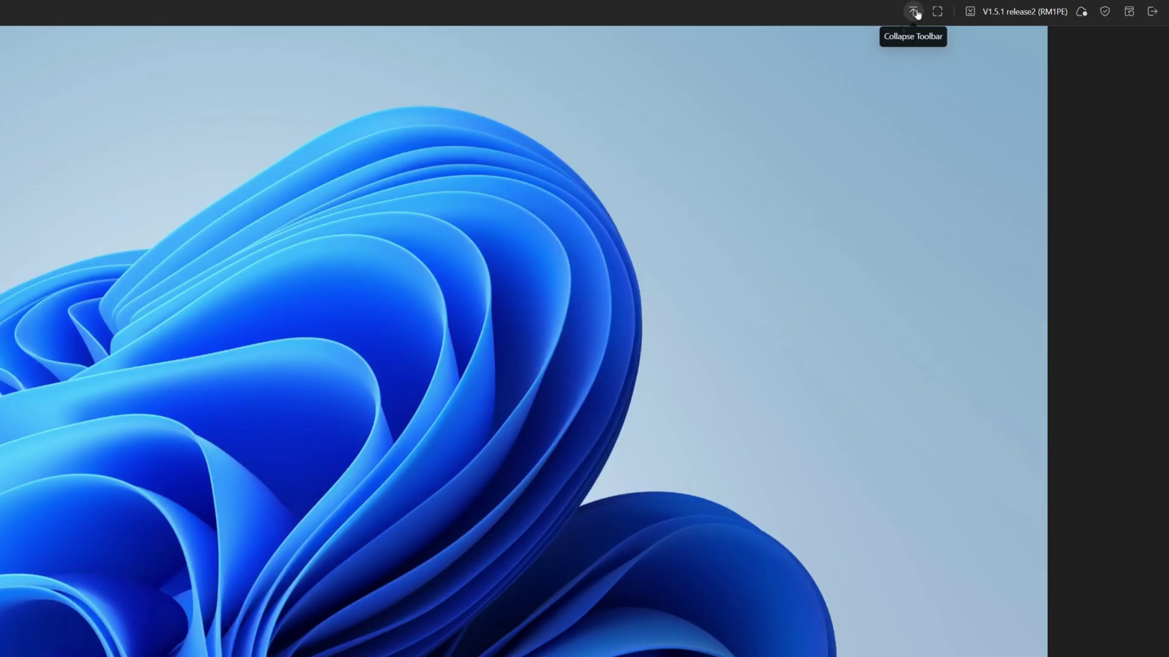
pyautogui.click(915, 12)
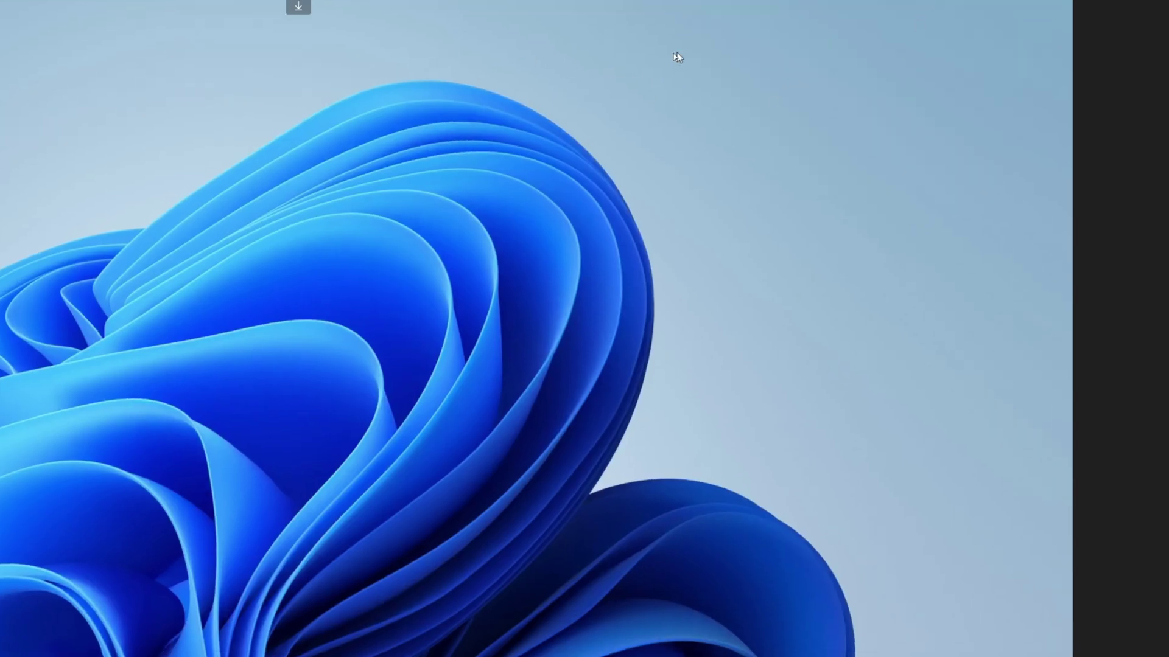
pyautogui.click(300, 9)
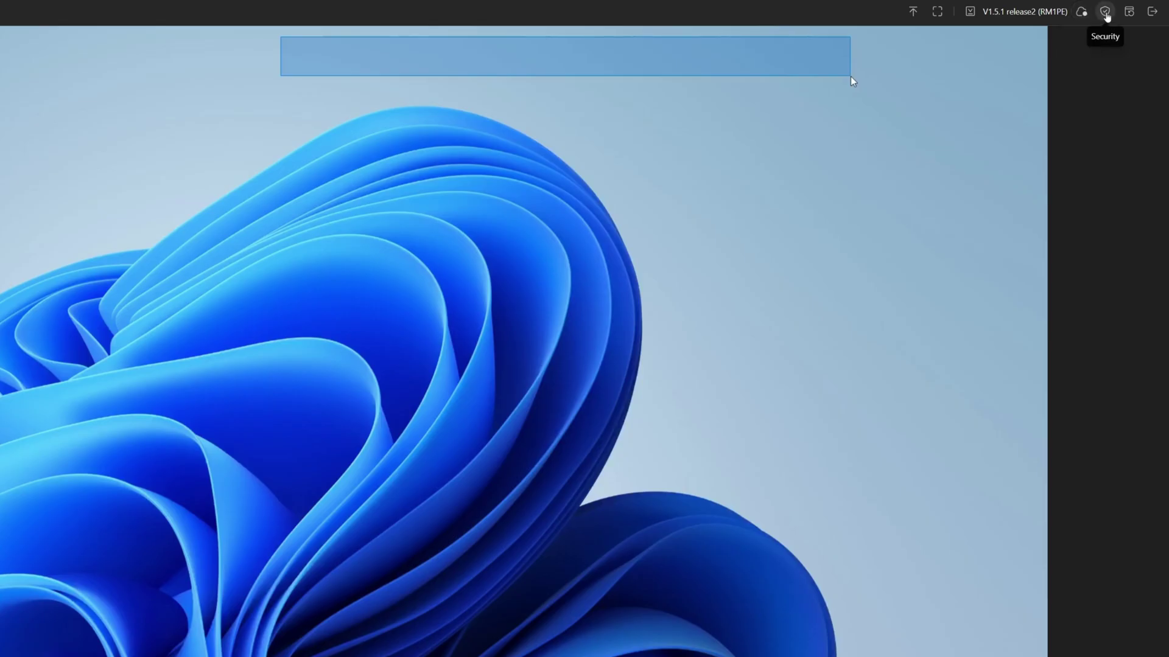
pyautogui.click(1105, 13)
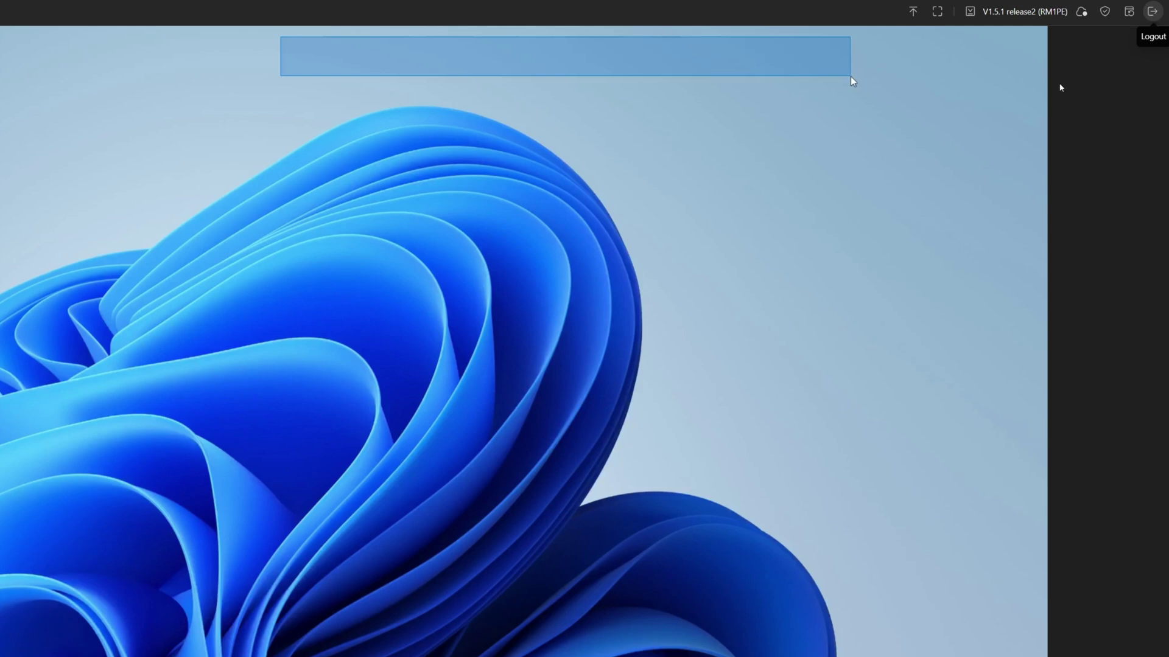
pyautogui.moveTo(849, 76); pyautogui.dragTo(1039, 468)
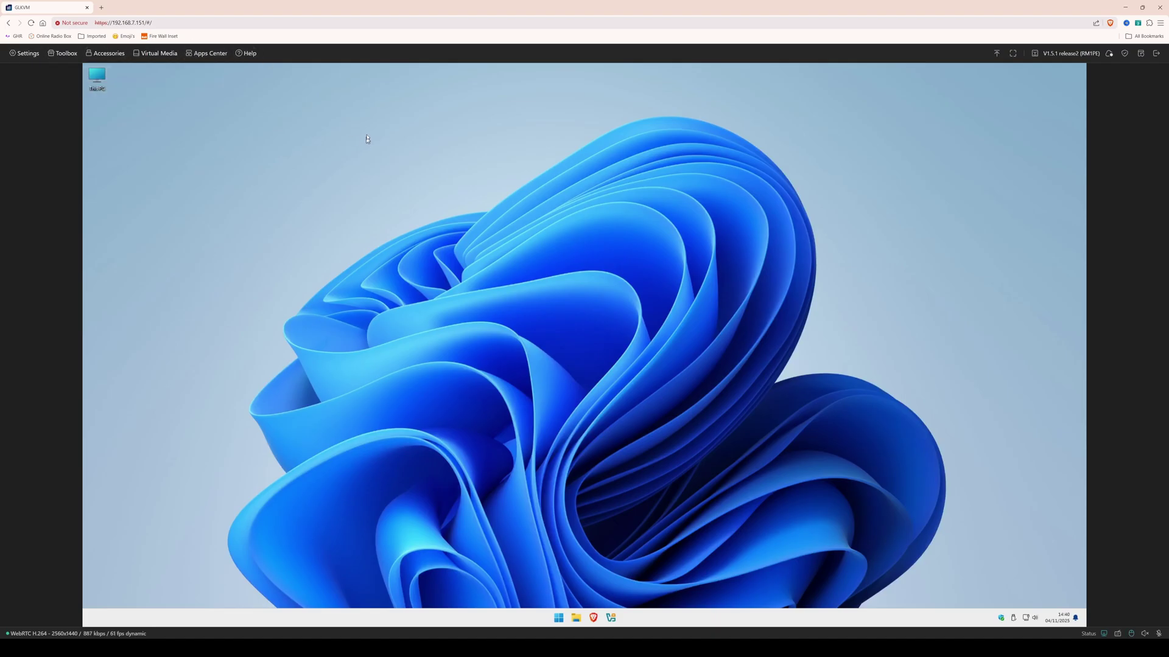
# Open a second browser tab showing the glkvm.com cloud Log In page.
pyautogui.click(33, 53)
pyautogui.click(366, 157)
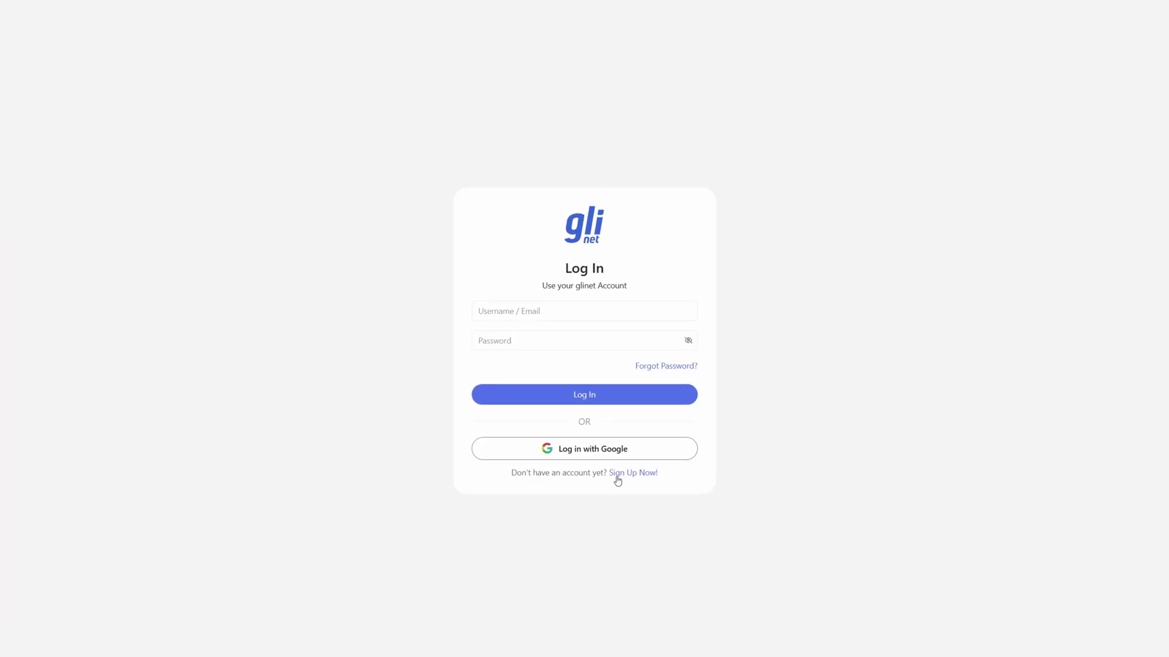
# Focus the Username / Email field on the glkvm.com Log In page.
pyautogui.click(608, 303)
pyautogui.click(582, 310)
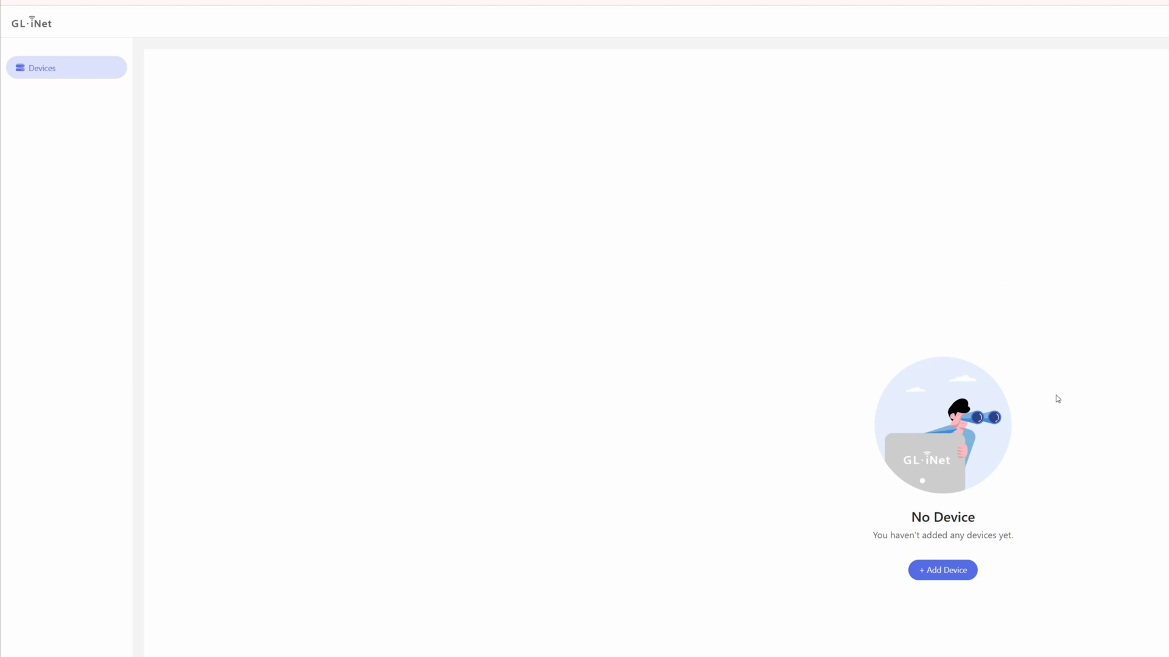
# Auto-discover GL-RM1PE-5, paste its Device ID, and bind it to the cloud account.
pyautogui.click(945, 573)
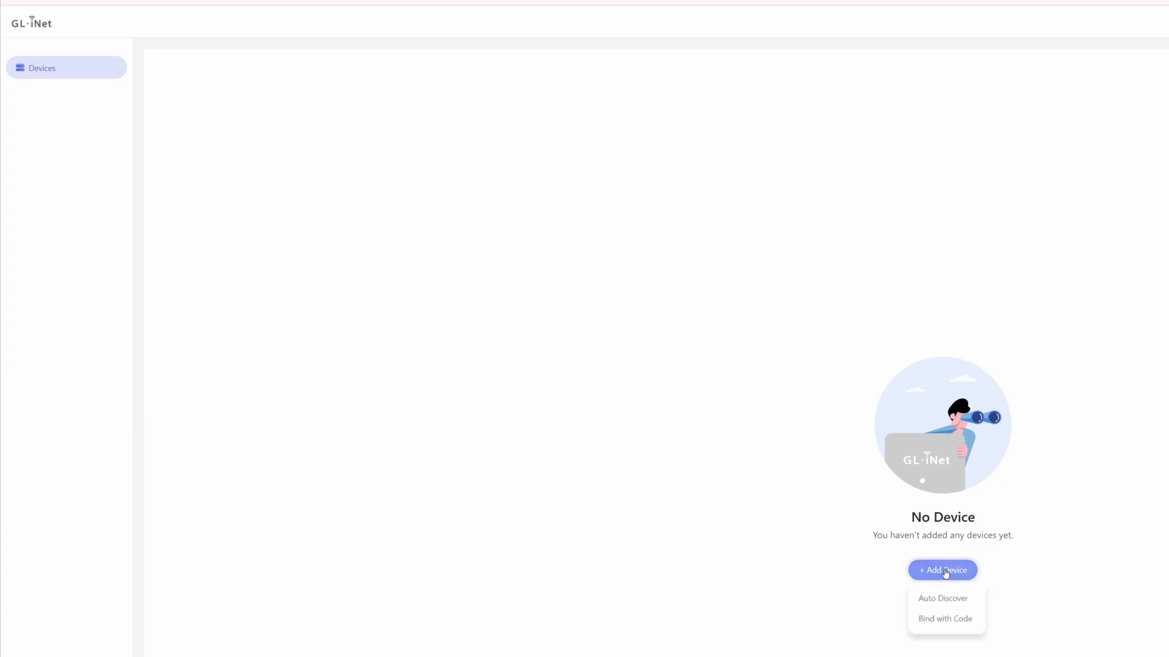
pyautogui.click(943, 600)
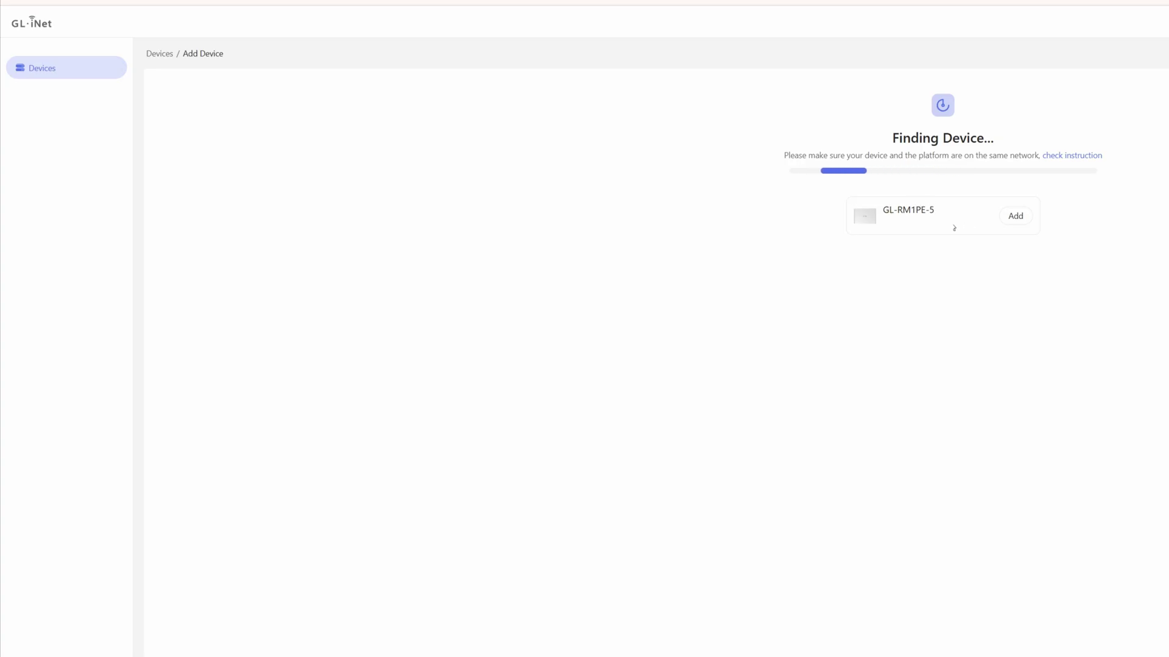
pyautogui.click(1021, 217)
pyautogui.click(960, 311)
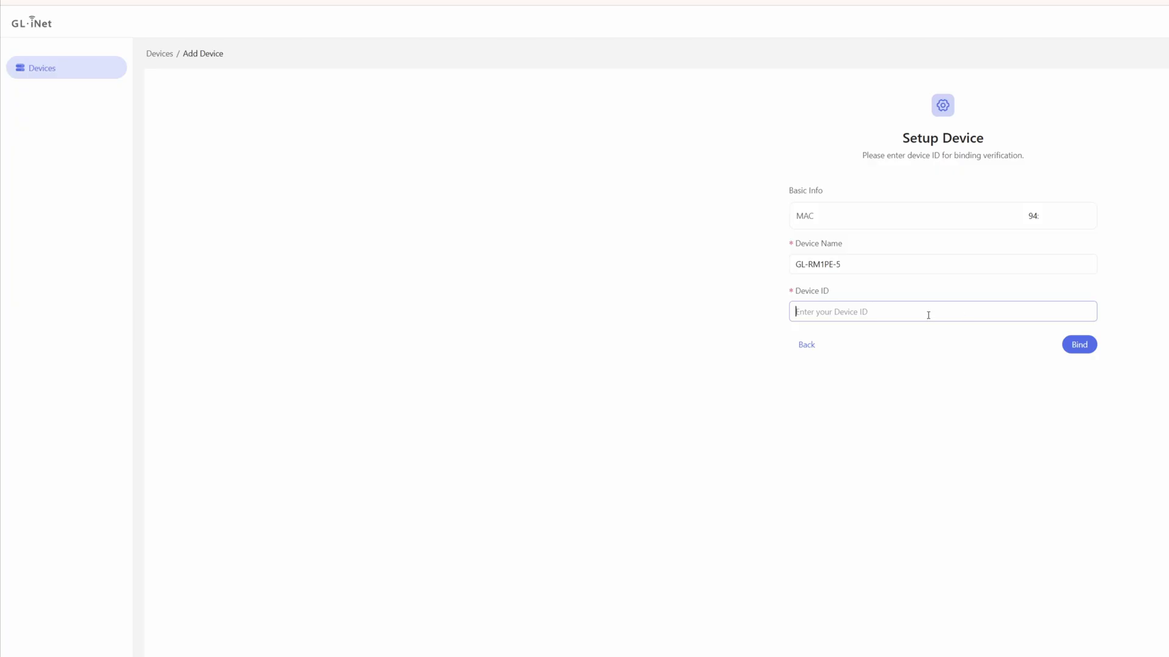
pyautogui.hotkey('ctrl', 'v')
pyautogui.click(1079, 346)
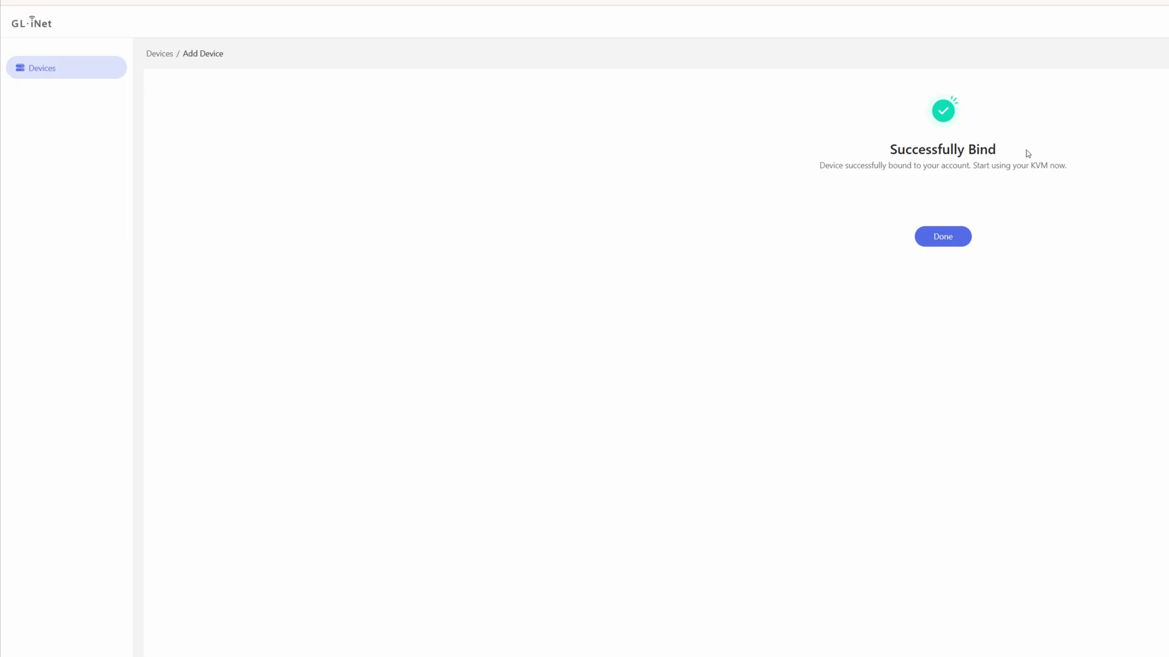
# Return to the GLKVM Cloud devices list and bring up the GL-RM1PE-5 device card's actions.
pyautogui.click(934, 243)
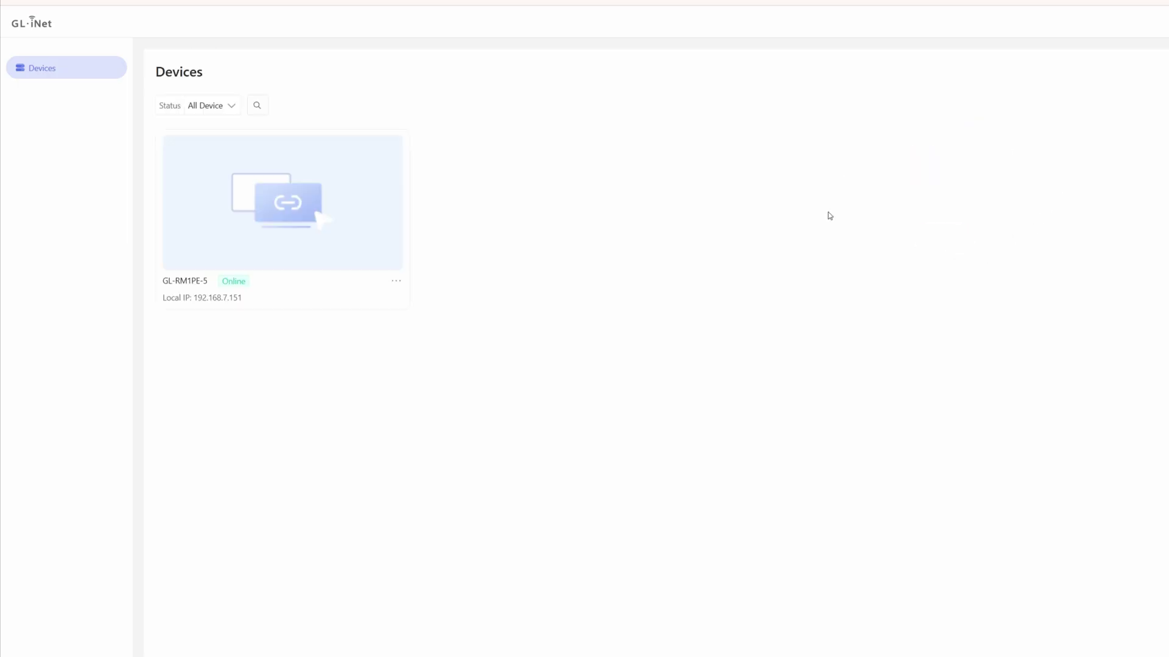
pyautogui.moveTo(232, 208)
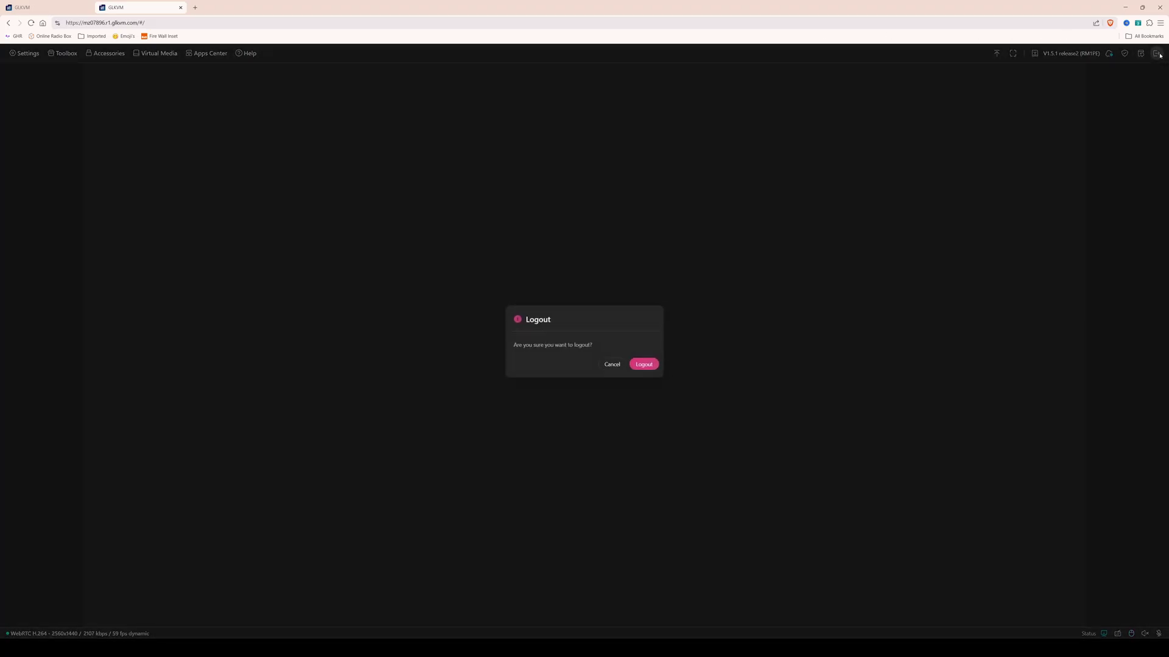
# Log out of the GL-RM1PE-5 remote console, then sign out of the GLKVM Cloud account.
pyautogui.click(644, 363)
pyautogui.click(180, 8)
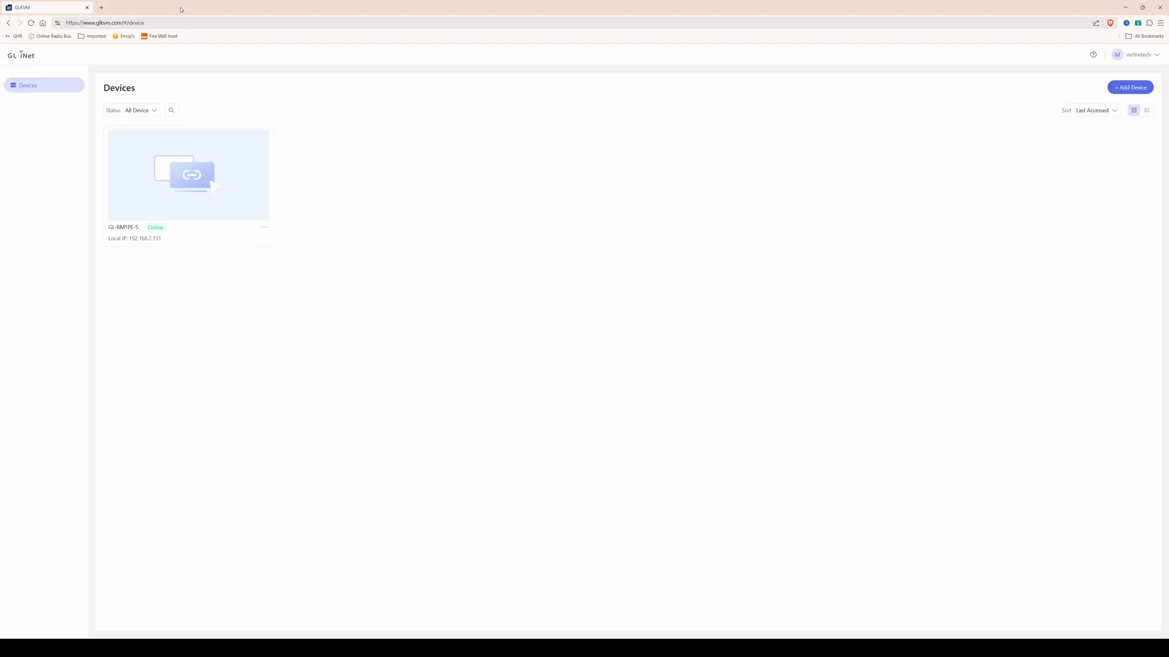
pyautogui.click(1136, 54)
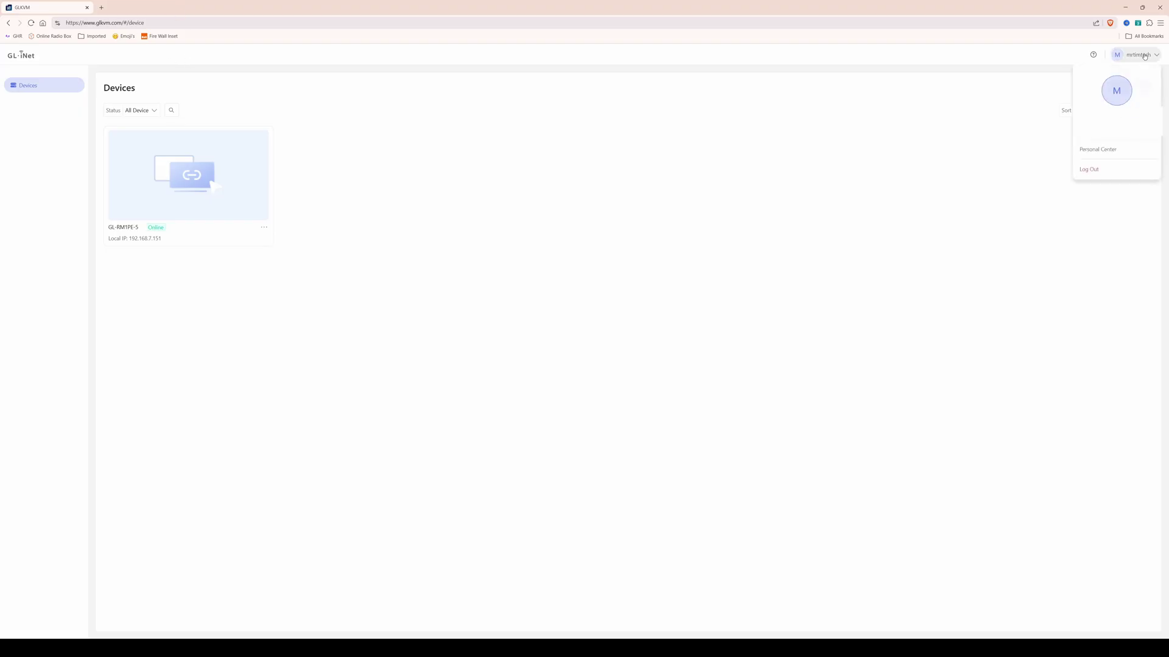
pyautogui.click(1100, 176)
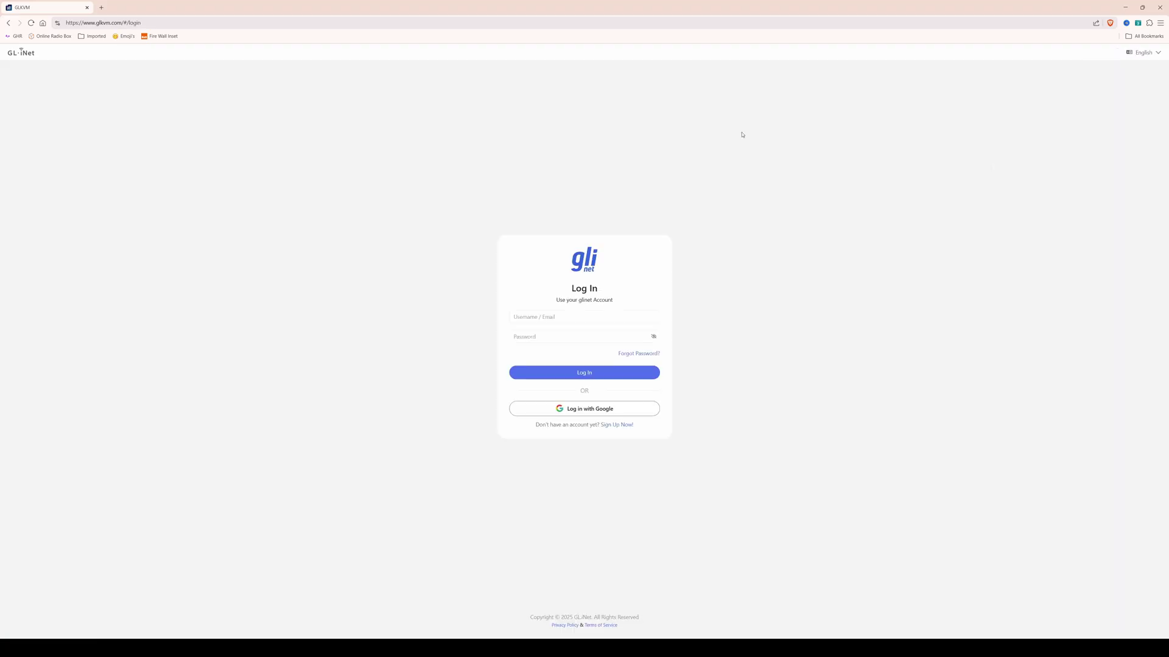